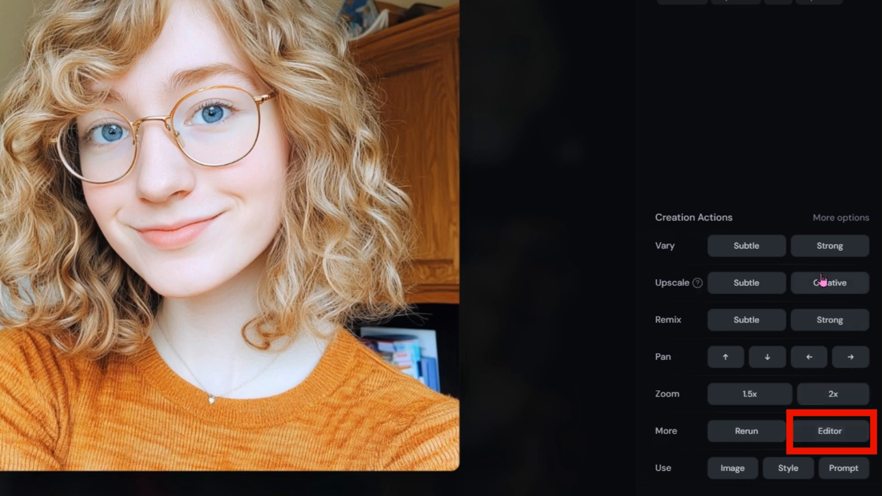
# Enable the More options row in the portrait's creation actions and open the image in the Editor
pyautogui.click(839, 217)
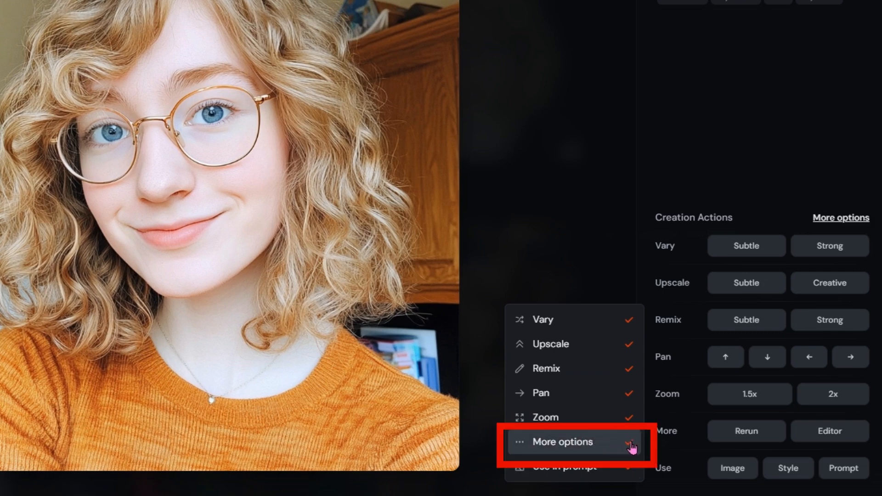
pyautogui.click(585, 446)
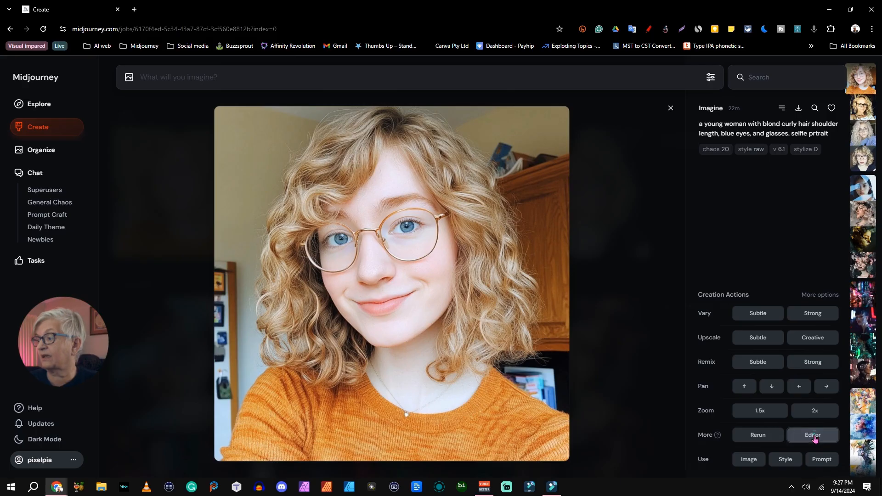
pyautogui.click(814, 435)
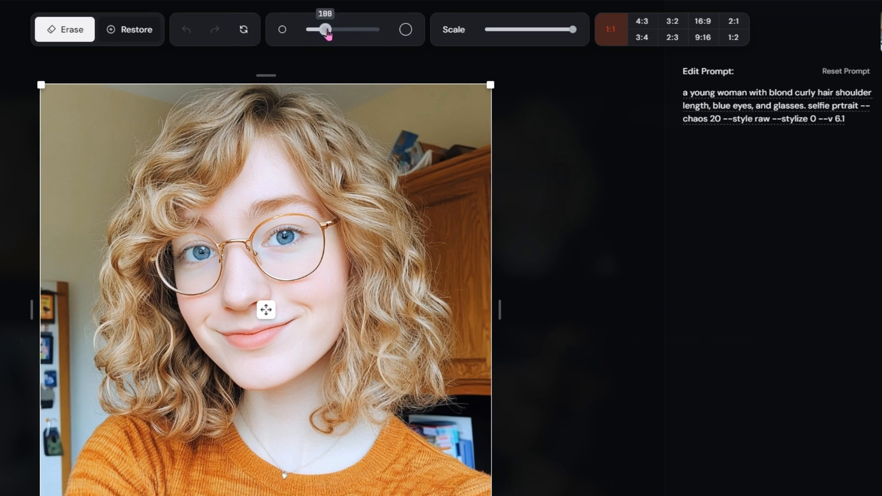
# Enlarge the brush, erase a round area over one of the woman's eyes, and restore that area
pyautogui.moveTo(326, 30); pyautogui.dragTo(372, 28)
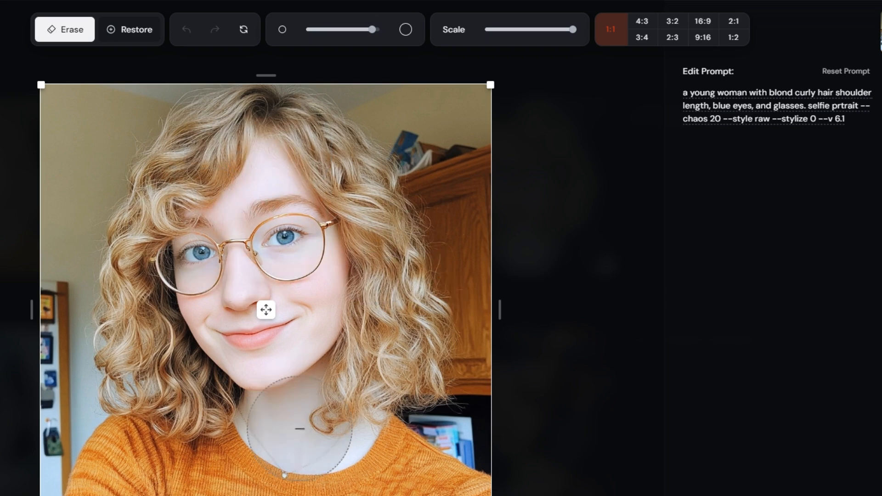
pyautogui.click(291, 245)
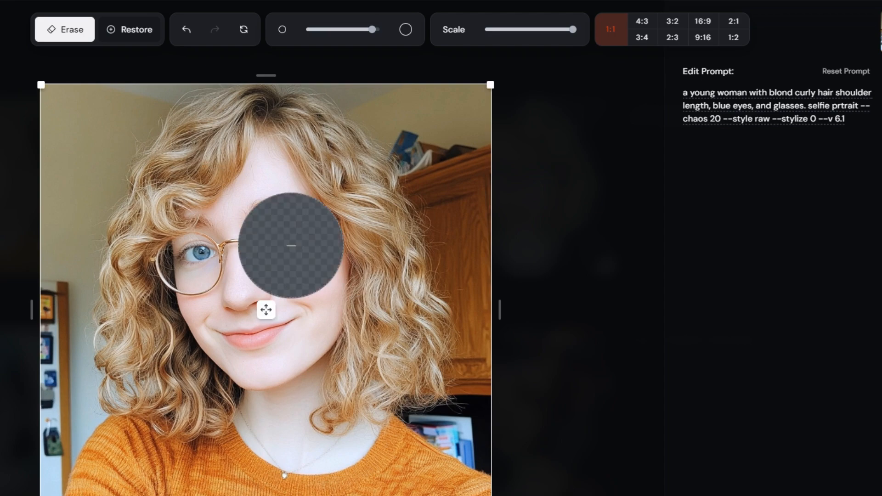
pyautogui.click(133, 29)
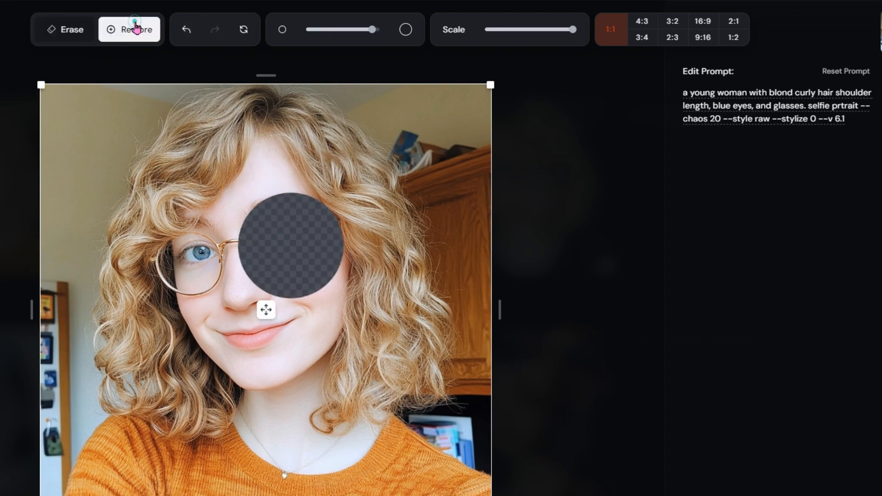
pyautogui.click(285, 246)
pyautogui.click(63, 28)
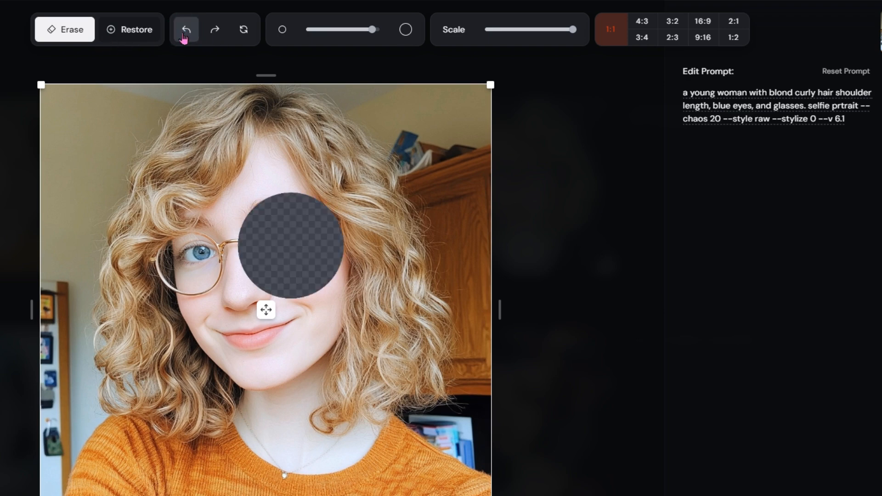
# Undo and redo the erase and restore edits made over the eye
pyautogui.click(185, 31)
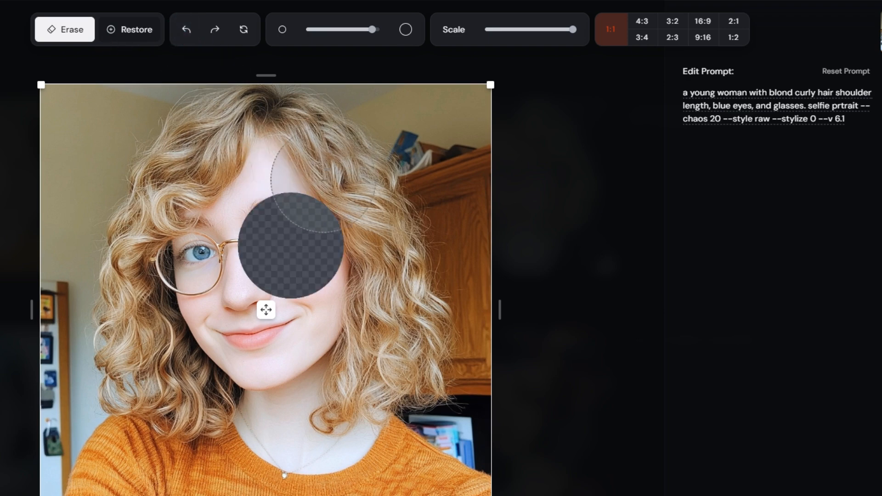
pyautogui.click(196, 33)
pyautogui.click(215, 33)
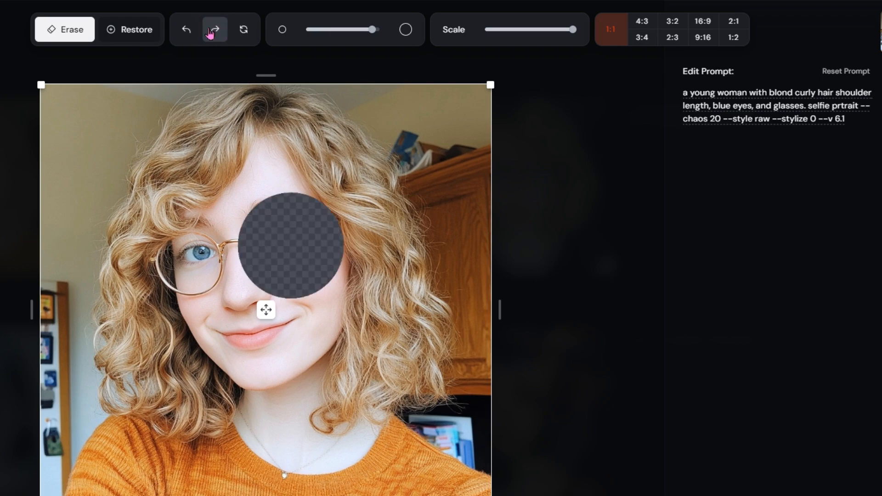
pyautogui.click(195, 32)
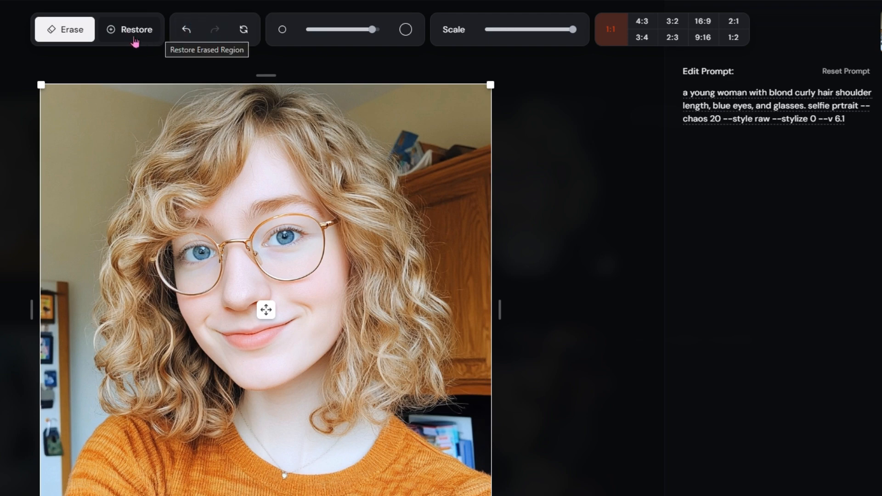
pyautogui.click(185, 31)
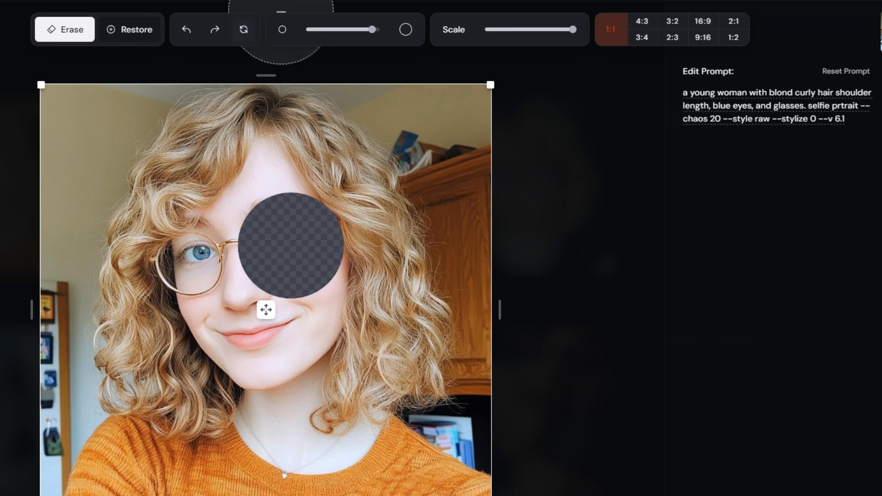
# Reset the image to discard the erased area and reduce the brush size
pyautogui.click(245, 36)
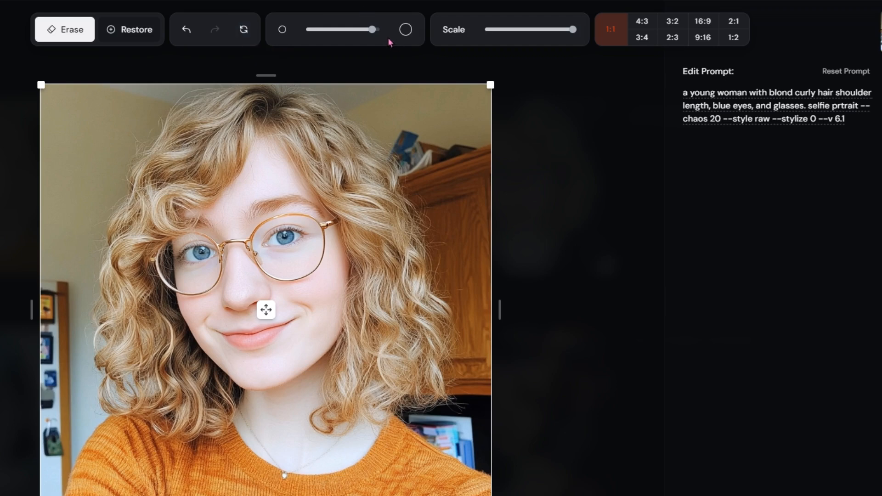
pyautogui.moveTo(378, 38)
pyautogui.moveTo(371, 36)
pyautogui.mouseDown()
pyautogui.moveTo(306, 37)
pyautogui.moveTo(394, 38)
pyautogui.moveTo(294, 39)
pyautogui.moveTo(358, 37)
pyautogui.moveTo(340, 41)
pyautogui.mouseUp()
# Try the canvas at the 4:3, 3:2, 16:9 and 2:1 aspect ratios and return it to 1:1
pyautogui.moveTo(571, 32)
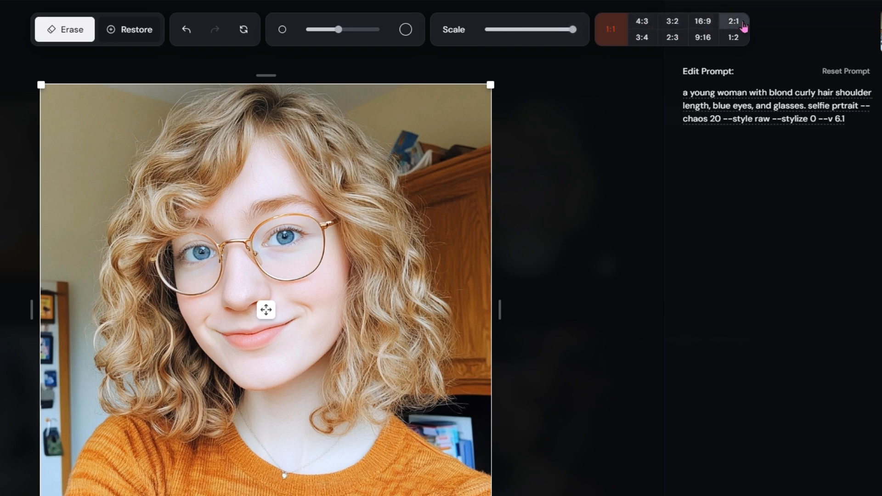
pyautogui.click(641, 21)
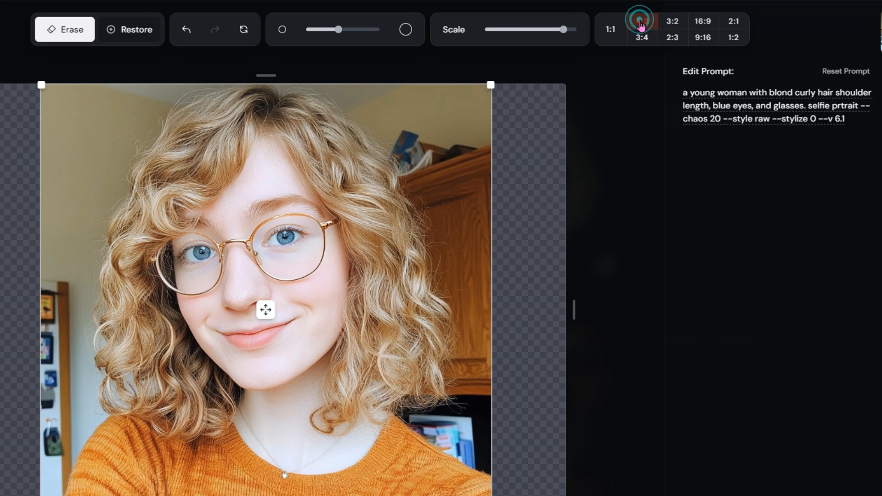
pyautogui.click(672, 22)
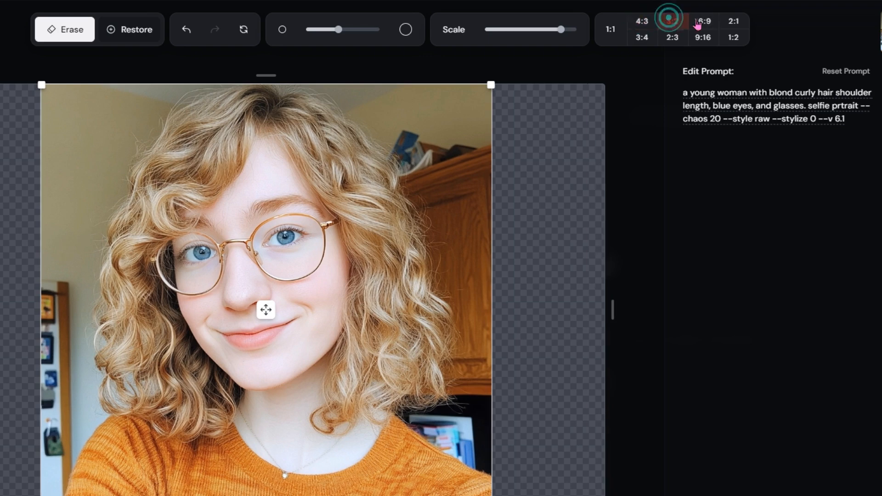
pyautogui.click(701, 21)
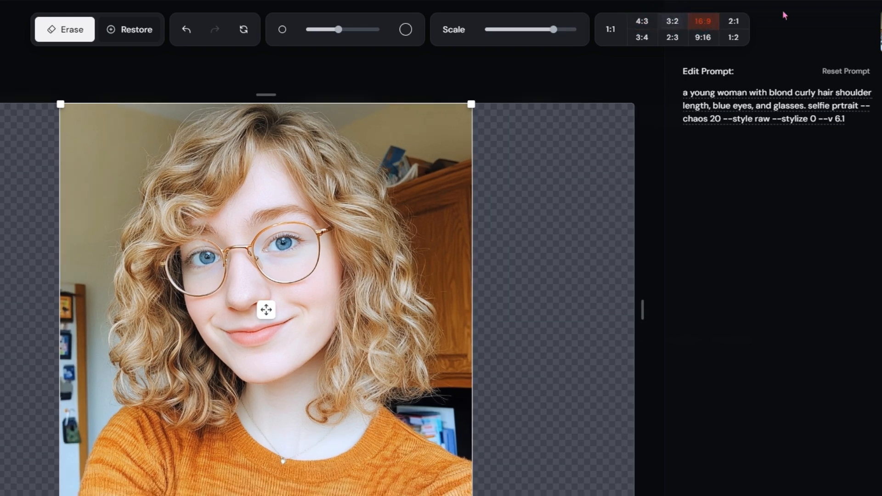
pyautogui.click(734, 21)
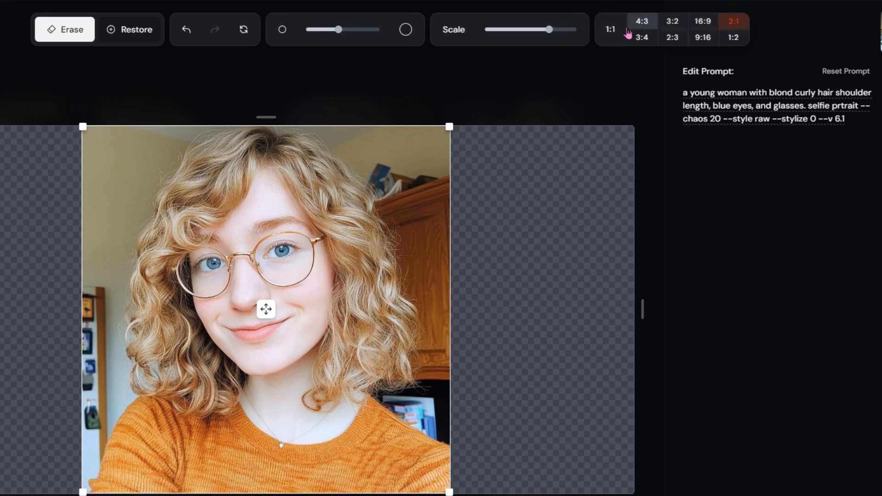
pyautogui.click(611, 28)
# Scale the portrait down within the 1:1 canvas and reset the image
pyautogui.moveTo(573, 29)
pyautogui.mouseDown()
pyautogui.moveTo(533, 39)
pyautogui.moveTo(543, 43)
pyautogui.mouseUp()
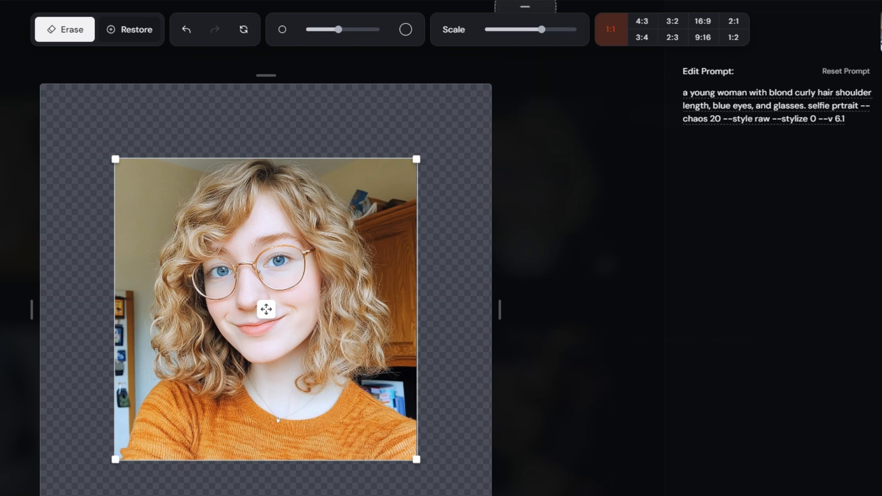
pyautogui.click(243, 30)
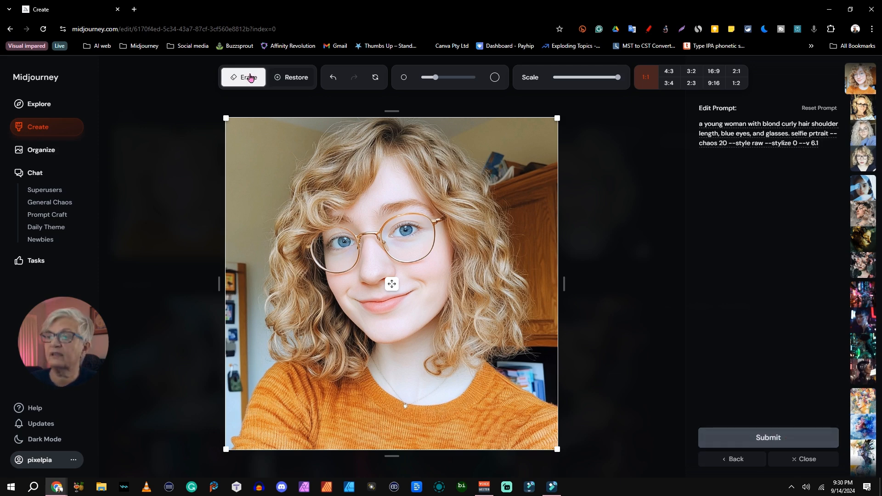
# Erase the background on both sides of the woman and above her head with a brush size of 258
pyautogui.click(249, 74)
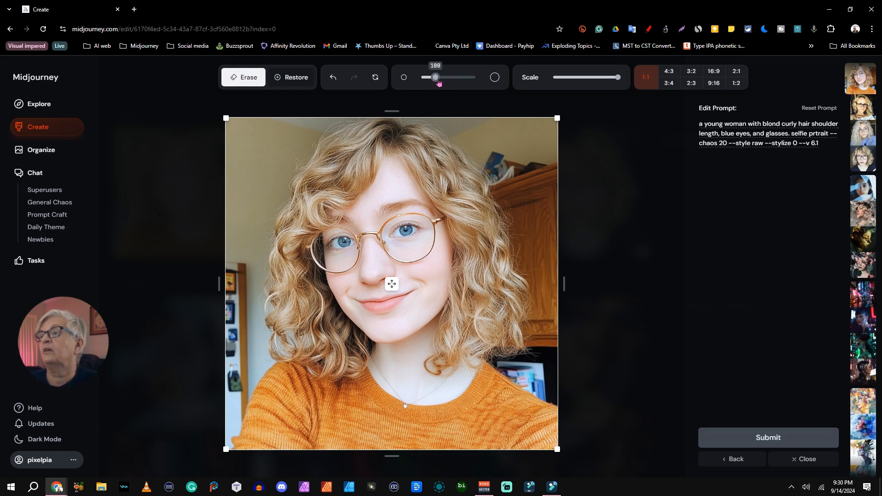
pyautogui.moveTo(439, 82); pyautogui.dragTo(505, 79)
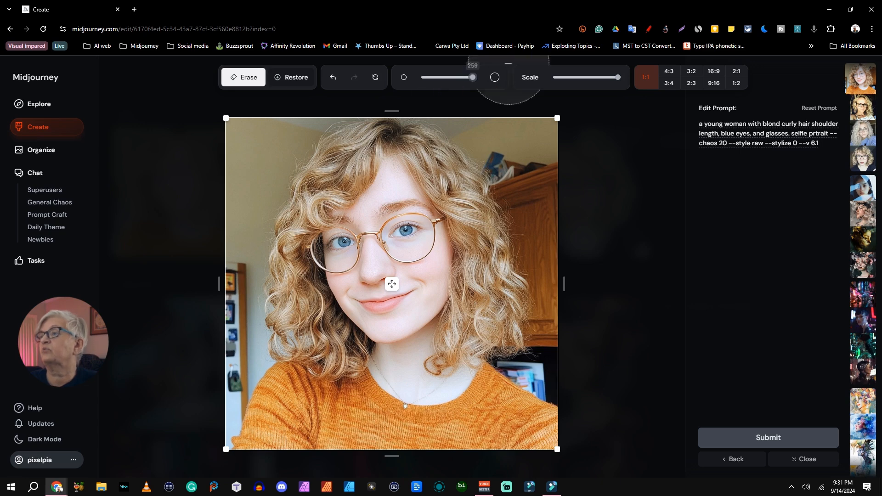
pyautogui.moveTo(289, 138)
pyautogui.mouseDown()
pyautogui.moveTo(259, 156)
pyautogui.moveTo(240, 213)
pyautogui.moveTo(246, 311)
pyautogui.moveTo(228, 345)
pyautogui.moveTo(220, 404)
pyautogui.mouseUp()
pyautogui.moveTo(451, 133)
pyautogui.mouseDown()
pyautogui.moveTo(528, 153)
pyautogui.moveTo(508, 161)
pyautogui.moveTo(522, 158)
pyautogui.moveTo(523, 222)
pyautogui.moveTo(552, 284)
pyautogui.moveTo(557, 374)
pyautogui.moveTo(526, 357)
pyautogui.mouseUp()
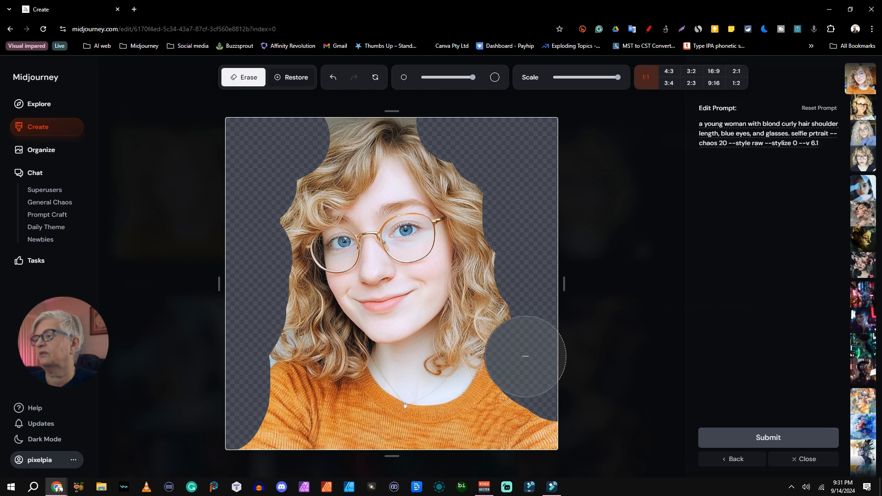
pyautogui.moveTo(410, 118)
pyautogui.mouseDown()
pyautogui.moveTo(452, 147)
pyautogui.moveTo(299, 142)
pyautogui.mouseUp()
# Restore the erased outer edges of the hair with a smaller brush and submit the edit with the prompt as is
pyautogui.click(309, 78)
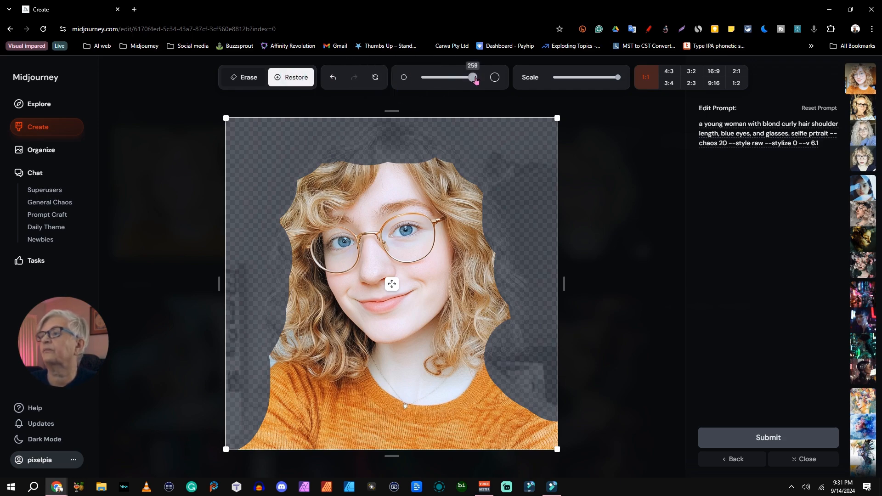
pyautogui.moveTo(474, 79); pyautogui.dragTo(441, 79)
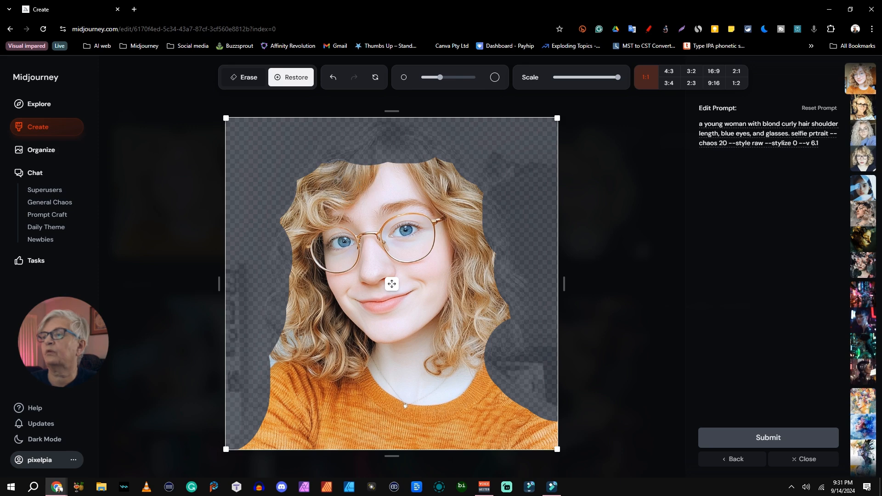
pyautogui.click(391, 150)
pyautogui.moveTo(391, 150)
pyautogui.mouseDown()
pyautogui.moveTo(347, 149)
pyautogui.moveTo(309, 179)
pyautogui.moveTo(309, 215)
pyautogui.moveTo(286, 267)
pyautogui.moveTo(279, 344)
pyautogui.mouseUp()
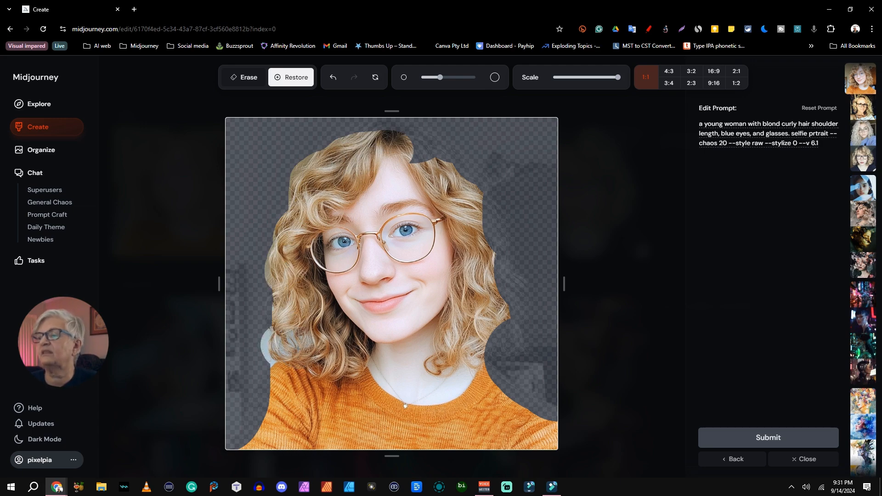
pyautogui.moveTo(382, 202)
pyautogui.mouseDown()
pyautogui.moveTo(412, 138)
pyautogui.moveTo(424, 157)
pyautogui.moveTo(468, 171)
pyautogui.moveTo(495, 216)
pyautogui.moveTo(510, 363)
pyautogui.mouseUp()
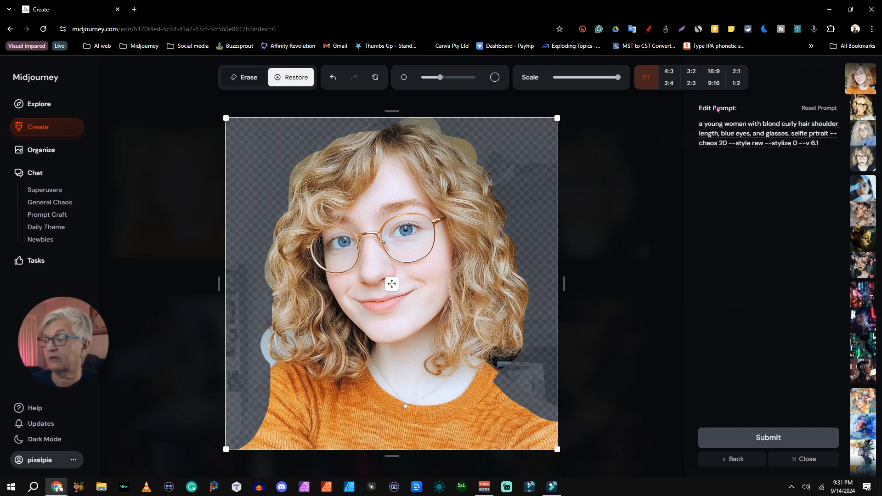
pyautogui.click(770, 438)
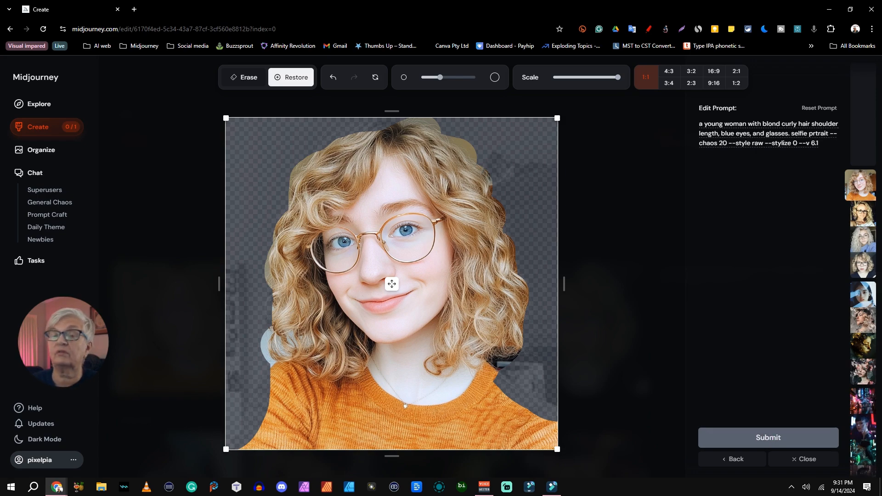
# Erase the orange sweater from the reset image and submit the edit with "wearing a green shirt" added before "selfie" in the prompt
pyautogui.click(244, 77)
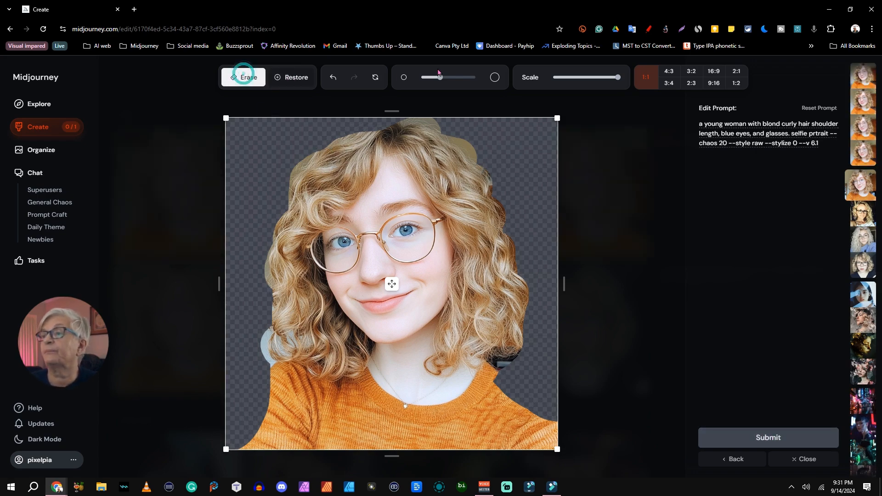
pyautogui.click(376, 78)
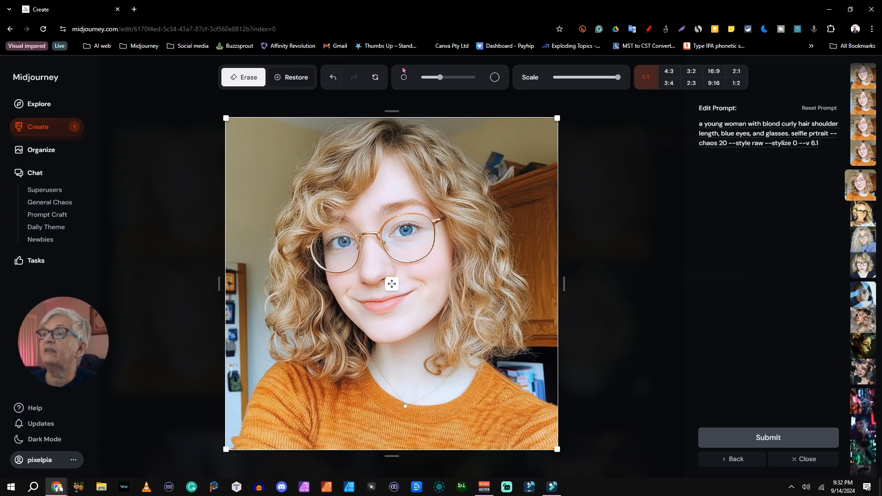
pyautogui.moveTo(288, 395)
pyautogui.mouseDown()
pyautogui.moveTo(261, 437)
pyautogui.moveTo(346, 415)
pyautogui.moveTo(310, 401)
pyautogui.moveTo(329, 402)
pyautogui.moveTo(348, 386)
pyautogui.moveTo(405, 425)
pyautogui.moveTo(512, 416)
pyautogui.moveTo(501, 408)
pyautogui.moveTo(522, 461)
pyautogui.mouseUp()
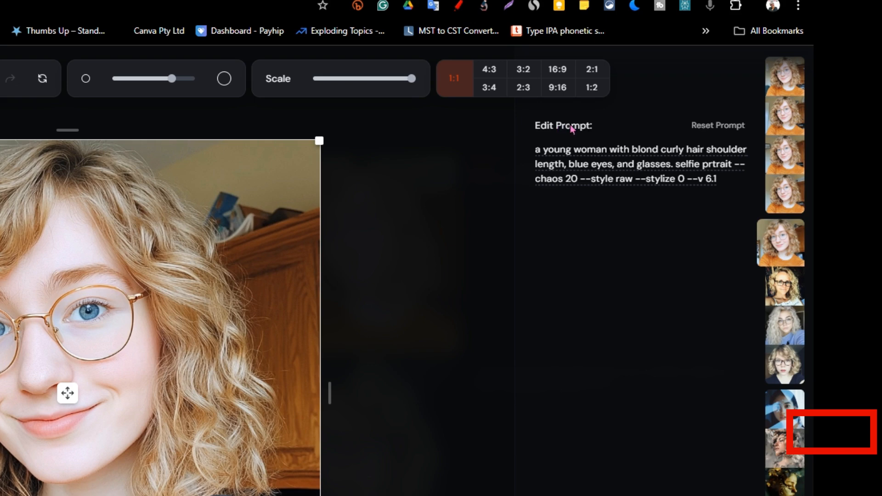
pyautogui.click(654, 147)
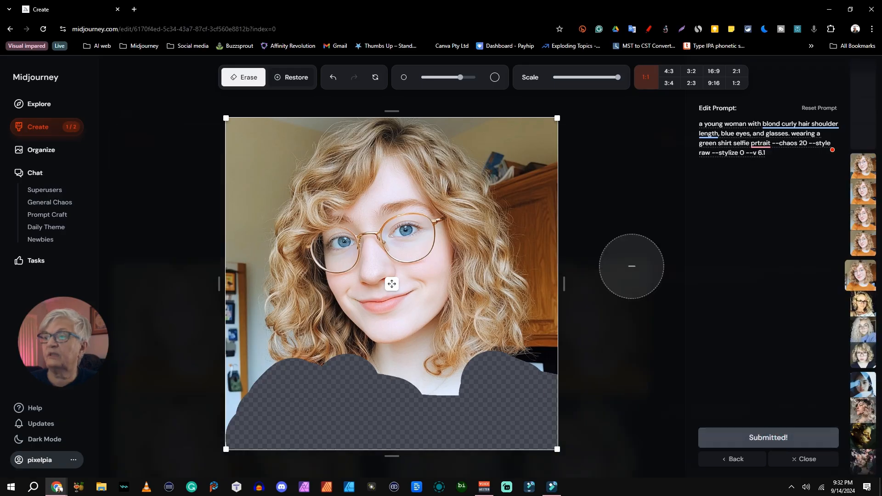
# Reset the image, extend the canvas to 9:16 with the portrait moved toward its upper edge, and submit the edit
pyautogui.click(376, 78)
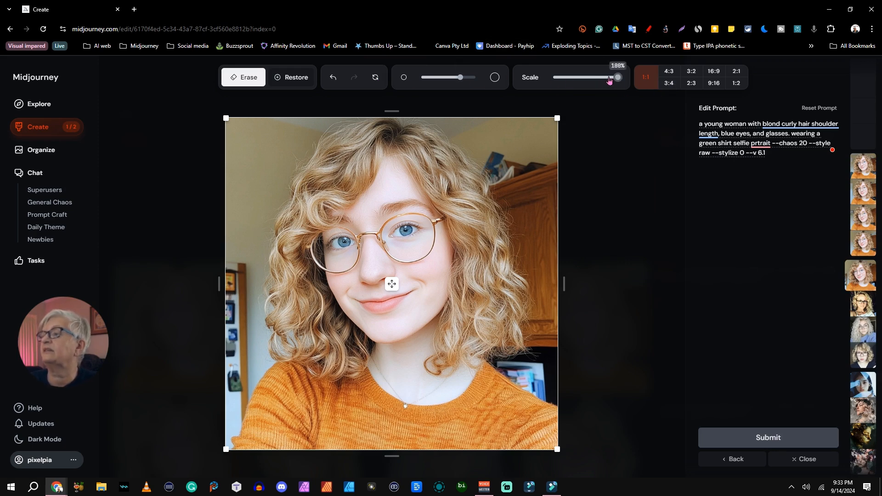
pyautogui.click(715, 84)
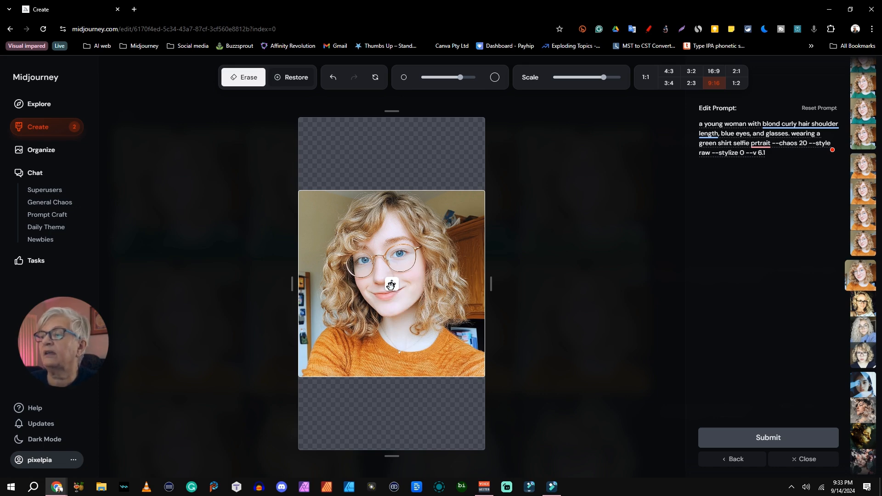
pyautogui.moveTo(391, 284); pyautogui.dragTo(391, 237)
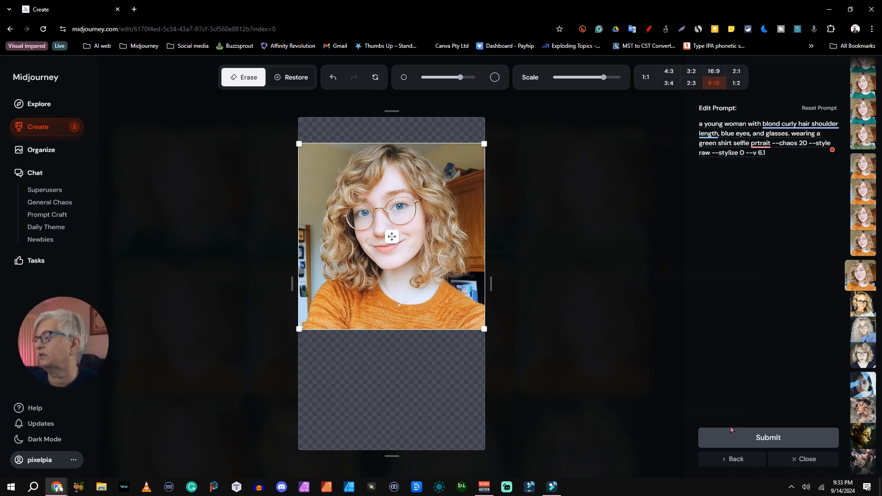
pyautogui.click(773, 438)
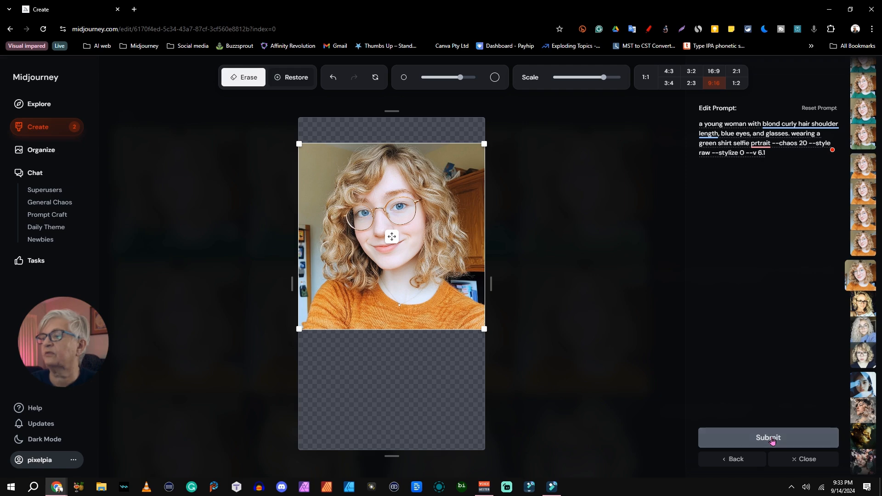
# Set the canvas to 1:1, shrink the portrait to about half size at its centre, and submit the edit
pyautogui.click(646, 77)
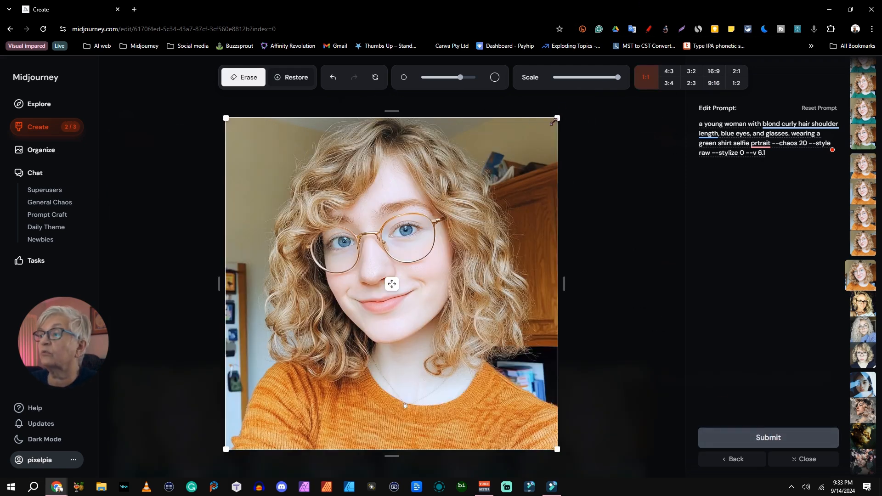
pyautogui.moveTo(556, 120); pyautogui.dragTo(388, 288)
pyautogui.moveTo(312, 377); pyautogui.dragTo(391, 287)
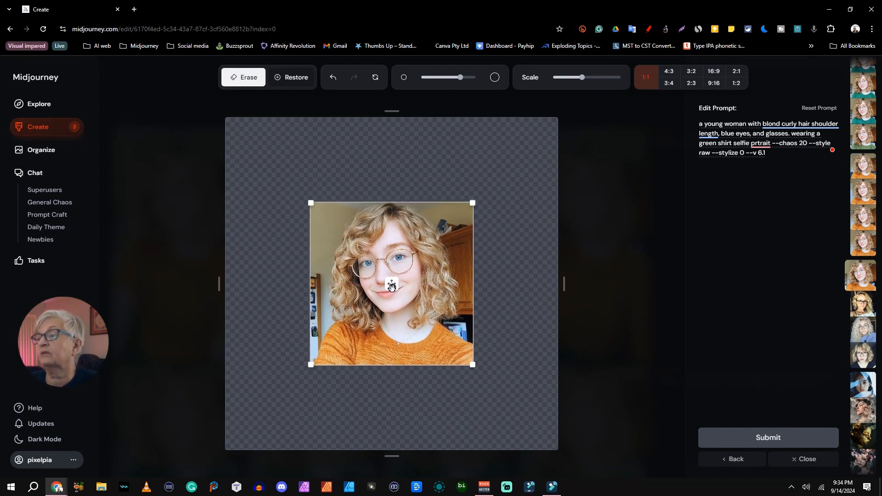
pyautogui.click(770, 440)
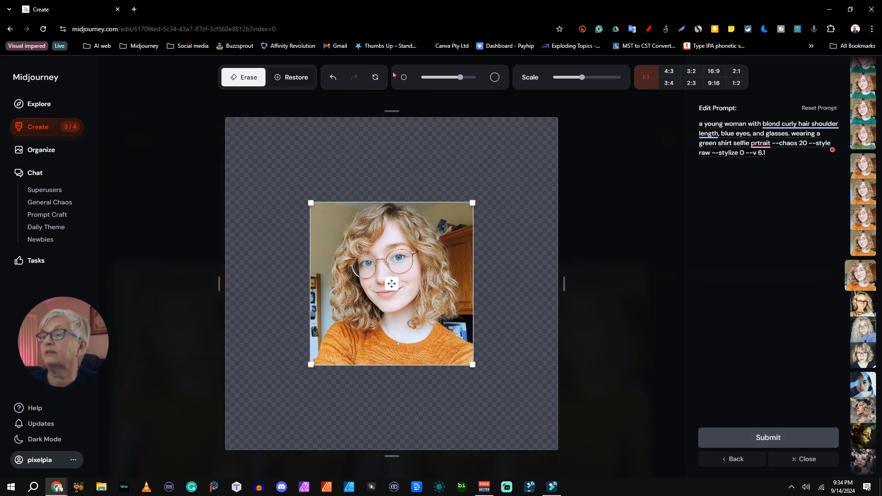
# Reset the image, crop the canvas to a wide strip across the woman's eyes and glasses, and submit the edit
pyautogui.click(376, 78)
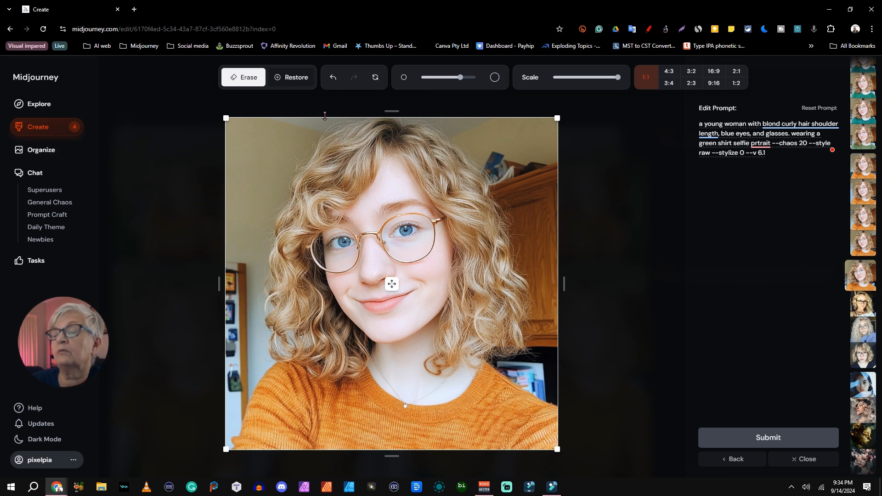
pyautogui.moveTo(325, 116)
pyautogui.mouseDown()
pyautogui.moveTo(325, 141)
pyautogui.moveTo(331, 114)
pyautogui.mouseUp()
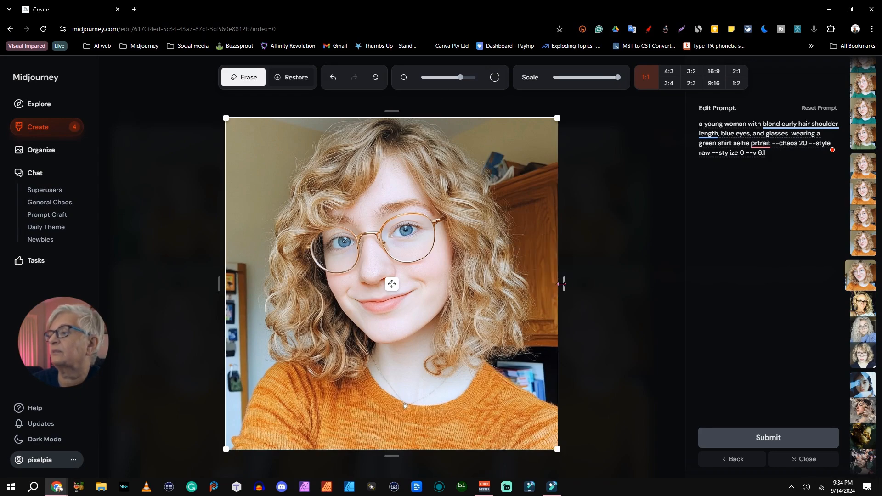
pyautogui.moveTo(565, 285)
pyautogui.mouseDown()
pyautogui.moveTo(583, 284)
pyautogui.moveTo(564, 286)
pyautogui.mouseUp()
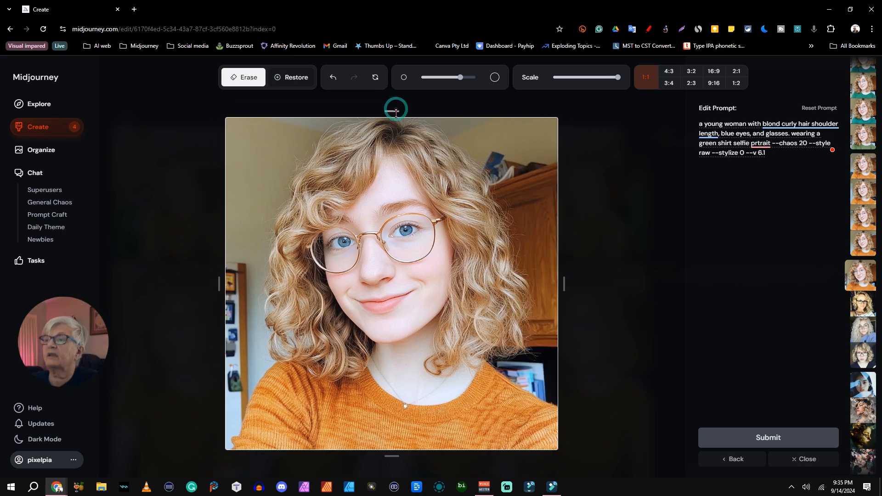
pyautogui.moveTo(394, 111)
pyautogui.mouseDown()
pyautogui.moveTo(395, 138)
pyautogui.moveTo(407, 133)
pyautogui.moveTo(409, 114)
pyautogui.mouseUp()
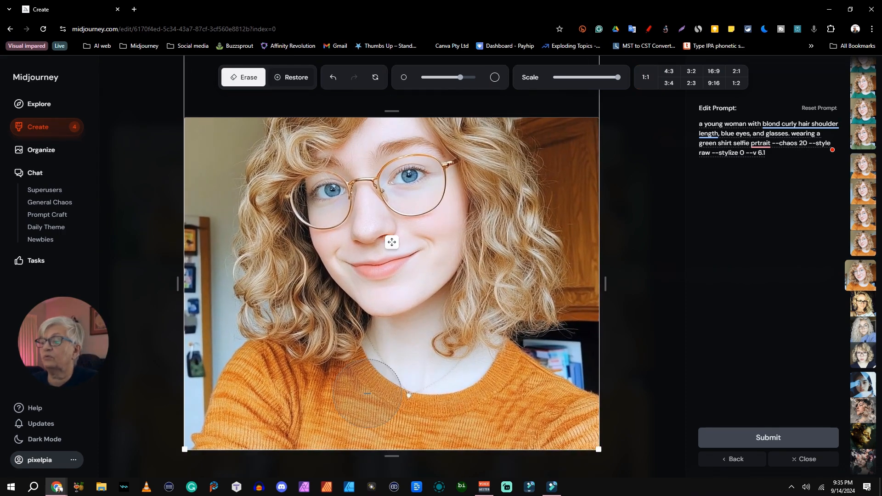
pyautogui.moveTo(393, 456); pyautogui.dragTo(395, 225)
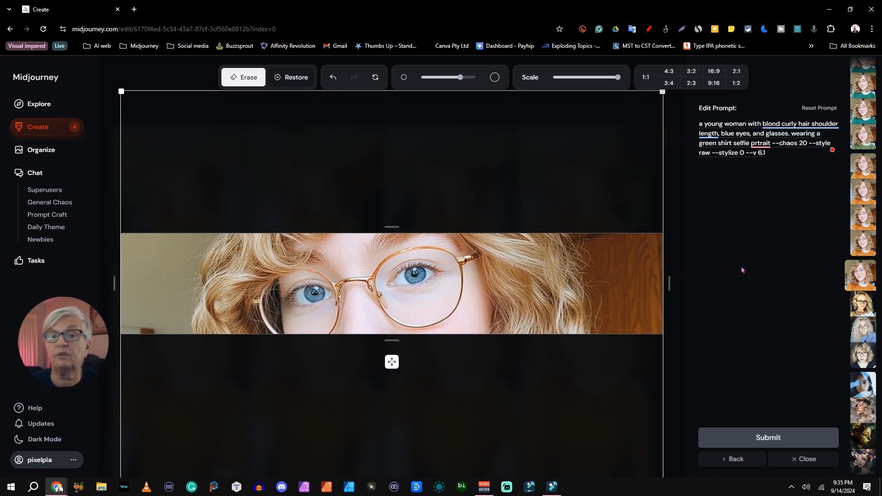
# Try to submit a crop taken entirely inside the portrait, close around the eyes, nose and mouth, and reset the image
pyautogui.click(375, 77)
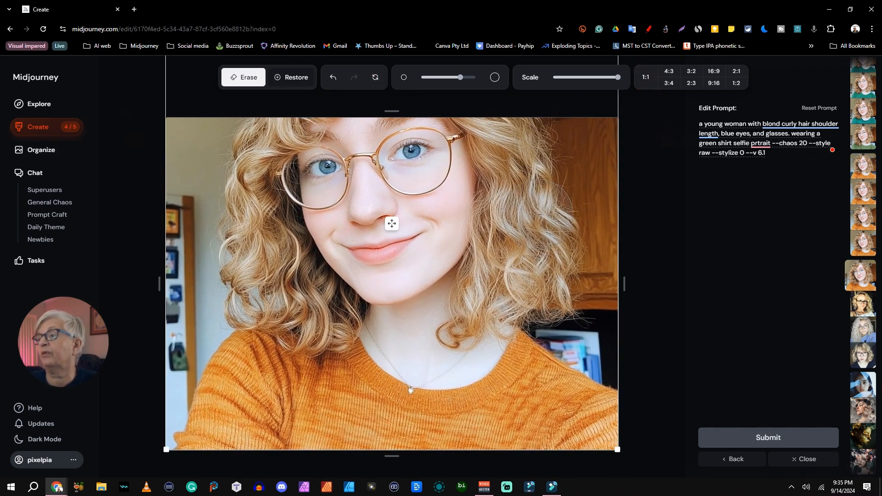
pyautogui.moveTo(624, 284); pyautogui.dragTo(554, 285)
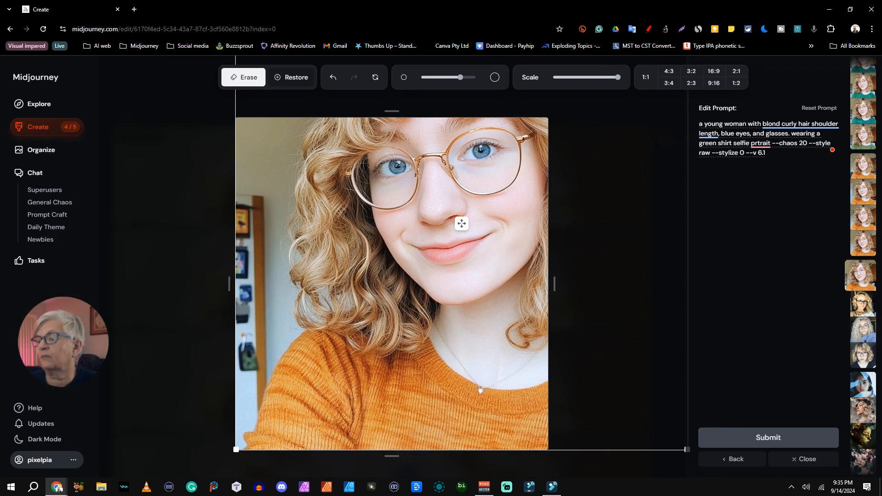
pyautogui.moveTo(390, 457); pyautogui.dragTo(384, 363)
pyautogui.moveTo(113, 285); pyautogui.dragTo(222, 288)
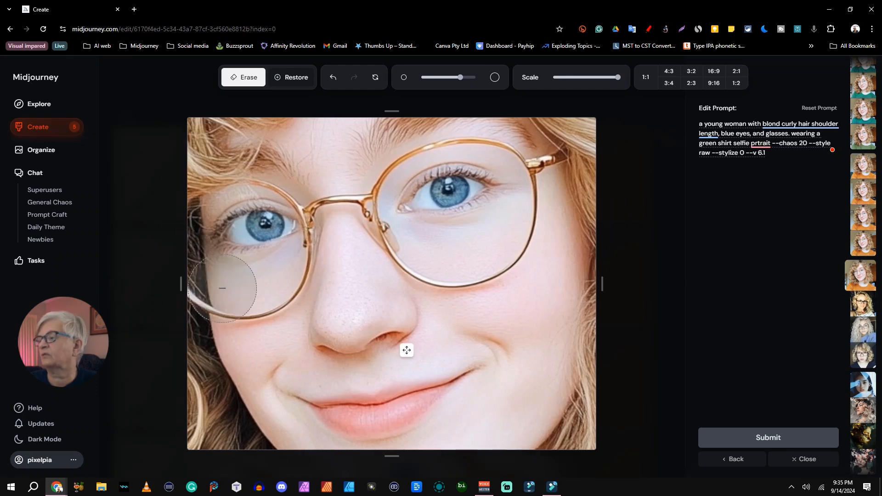
pyautogui.click(759, 444)
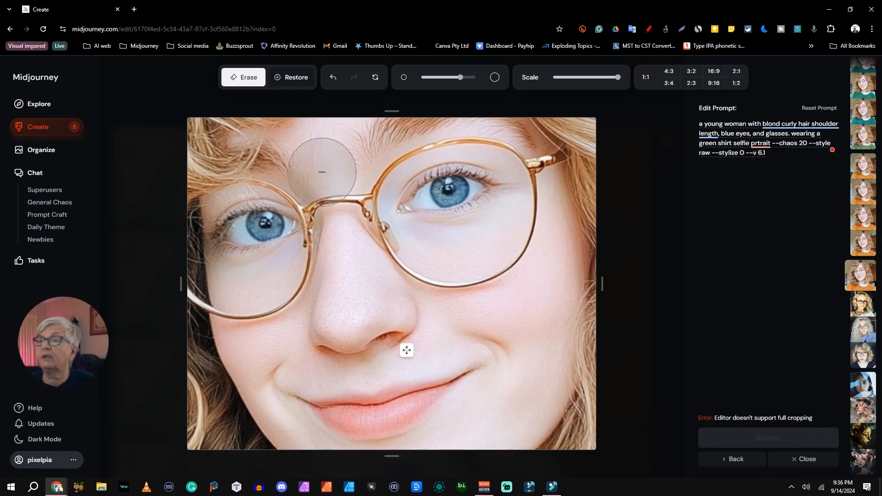
pyautogui.click(375, 77)
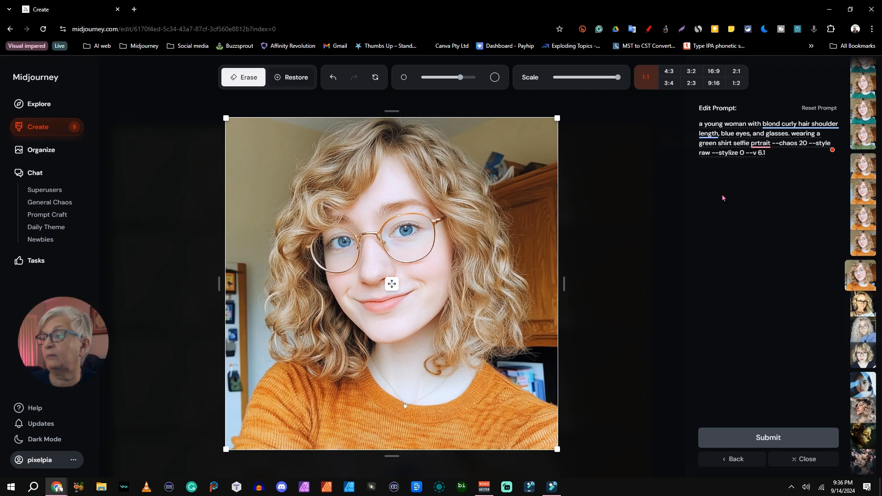
# Review the edited variations among the created images and reopen the original orange-sweater portrait in the editor
pyautogui.click(40, 129)
pyautogui.scroll(-1, 449, 205)
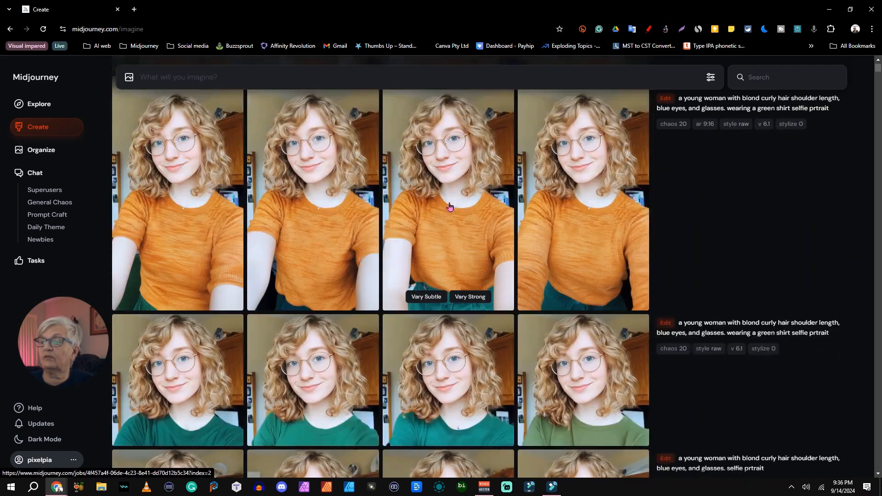
pyautogui.scroll(-10, 449, 206)
pyautogui.scroll(5, 449, 207)
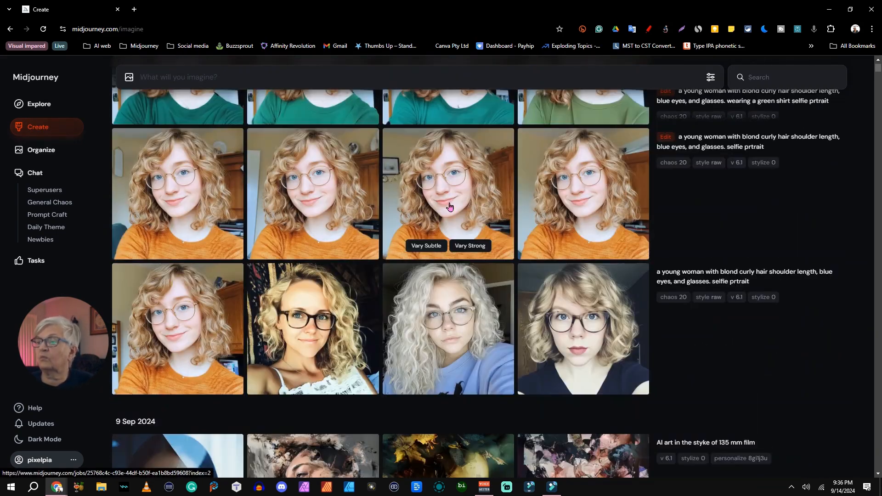
pyautogui.scroll(2, 119, 296)
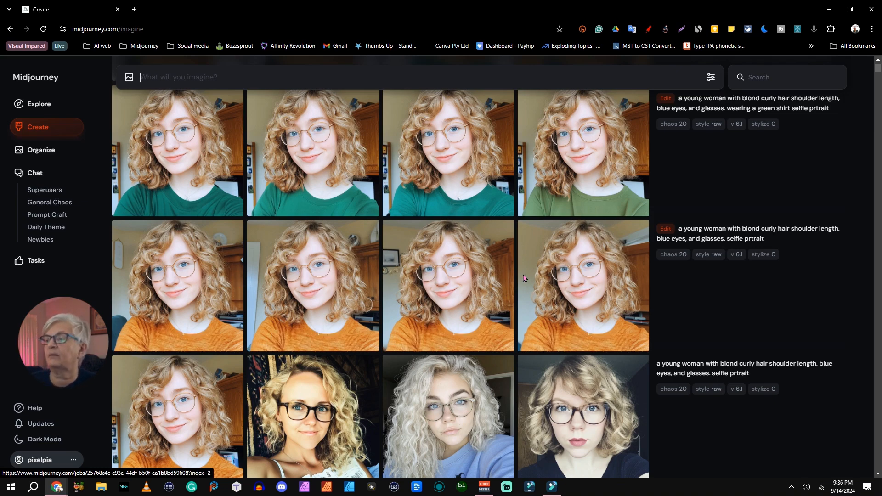
pyautogui.click(184, 406)
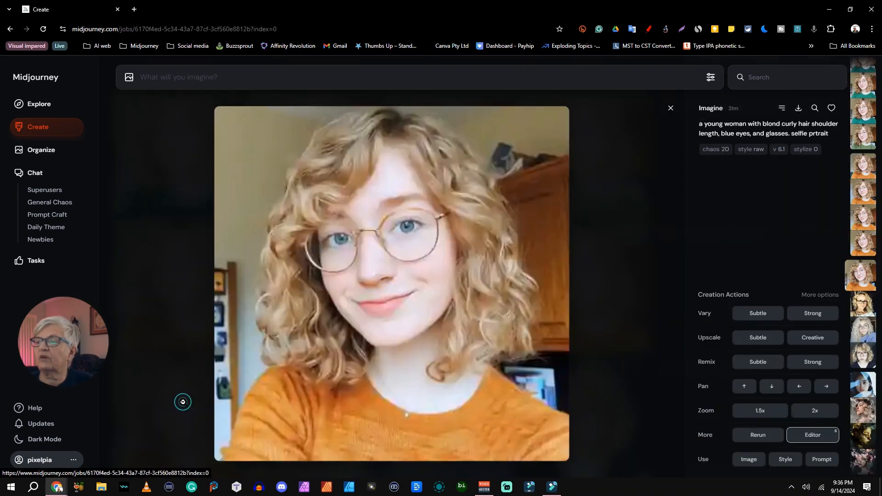
pyautogui.click(818, 435)
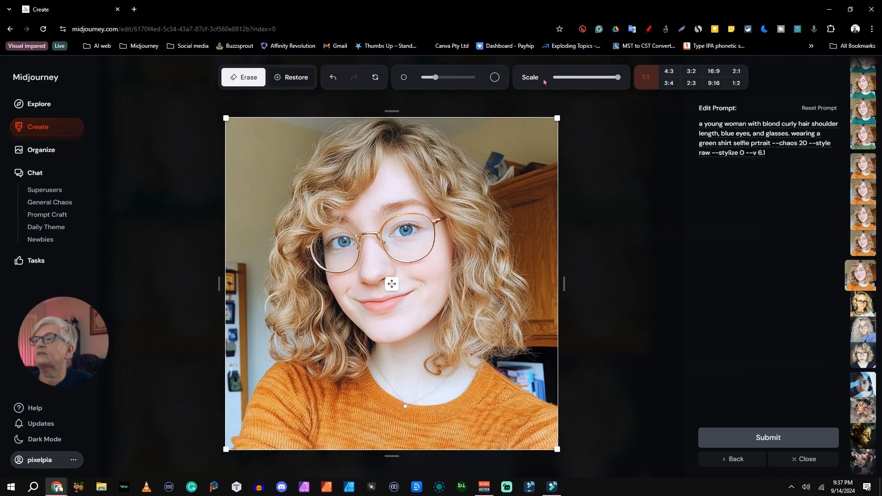
# Erase the background around the woman with a larger brush and submit with "portrait, she is sitting on a park bench in the sun" ending the prompt description
pyautogui.moveTo(458, 79); pyautogui.dragTo(508, 84)
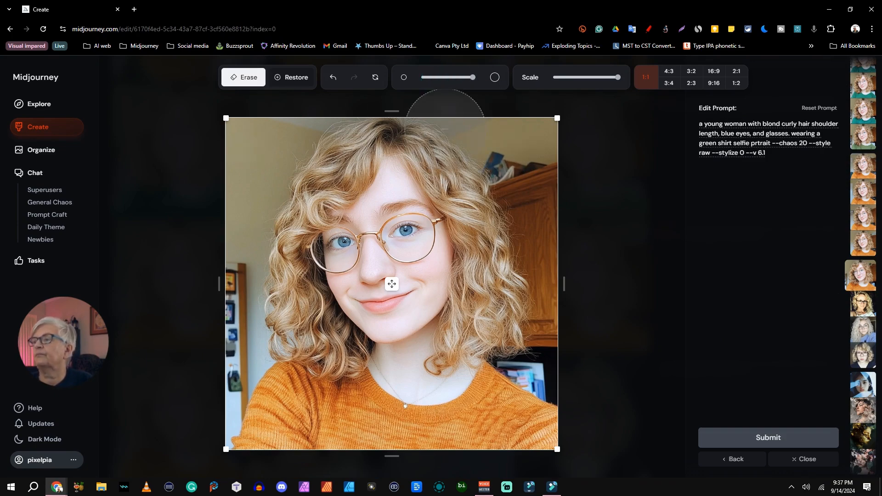
pyautogui.click(769, 143)
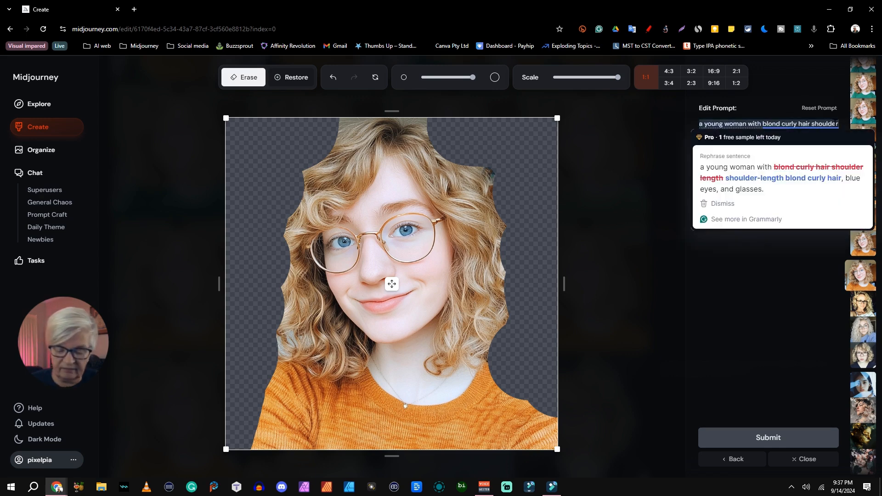
pyautogui.write('itting on a p')
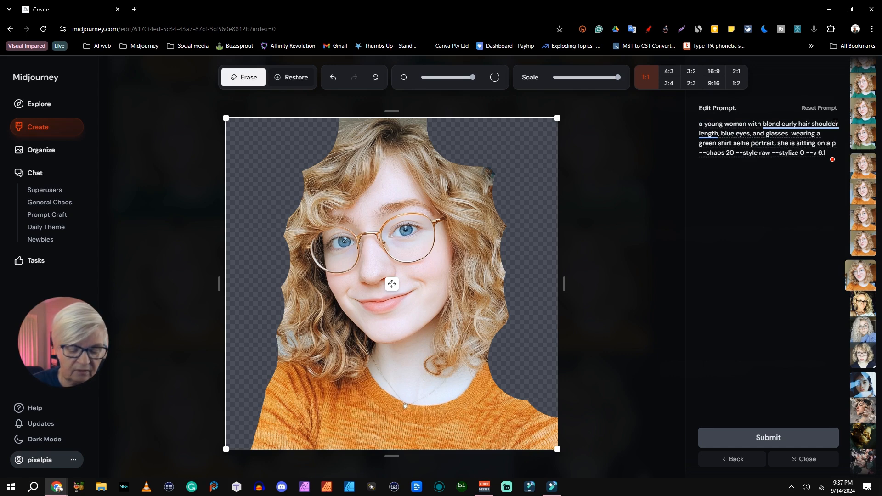
pyautogui.write('ark ben')
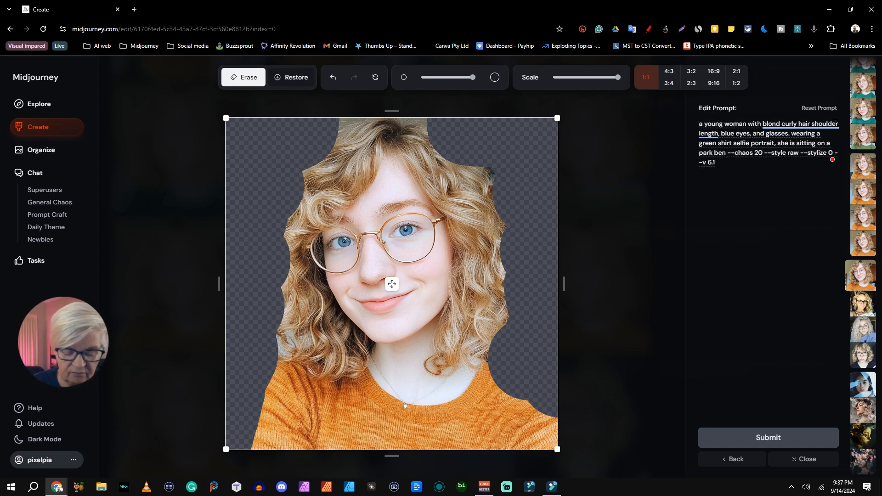
pyautogui.write('ch in the su')
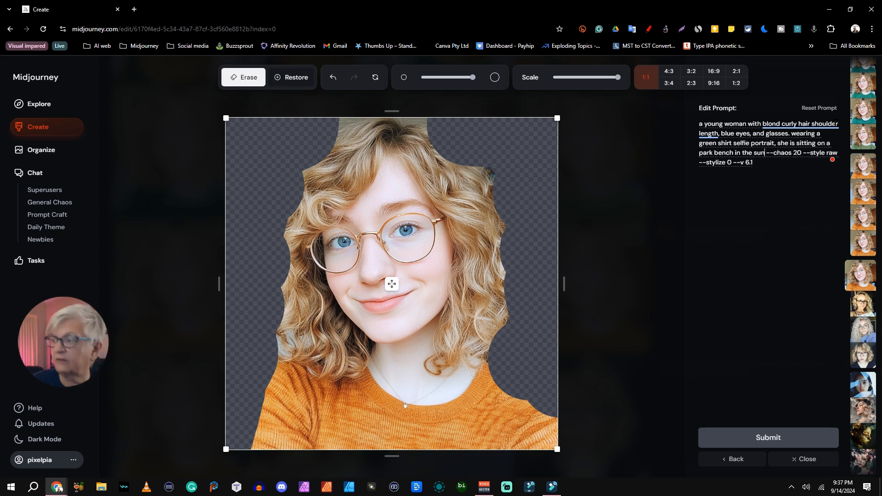
pyautogui.click(777, 437)
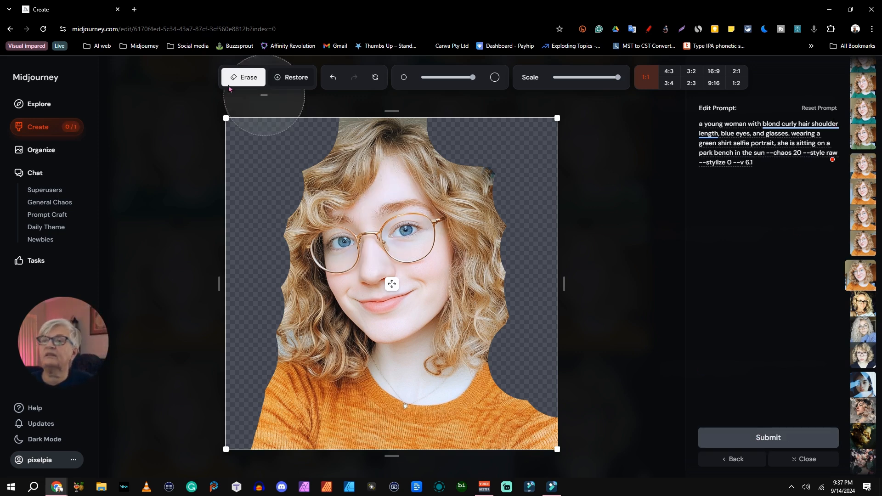
# Examine the park bench variations and compare them with the earlier cropped, reframed, green-shirt and original images on the Create page
pyautogui.click(39, 128)
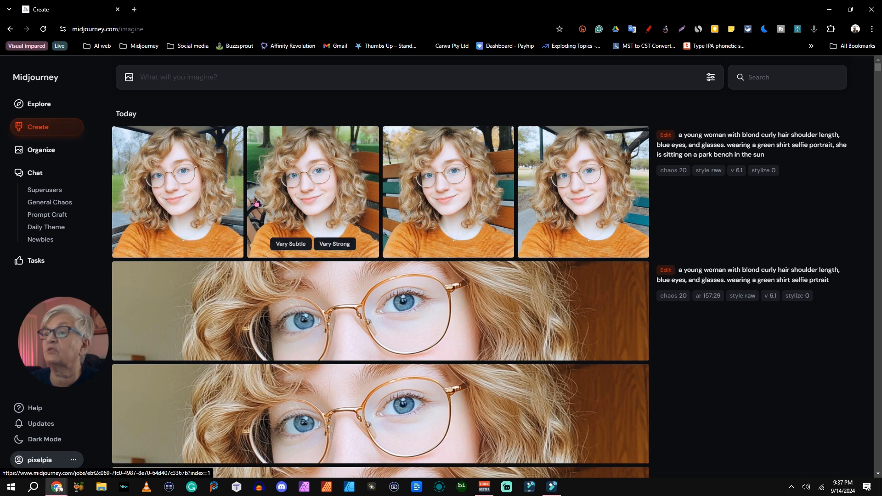
pyautogui.scroll(-3, 460, 207)
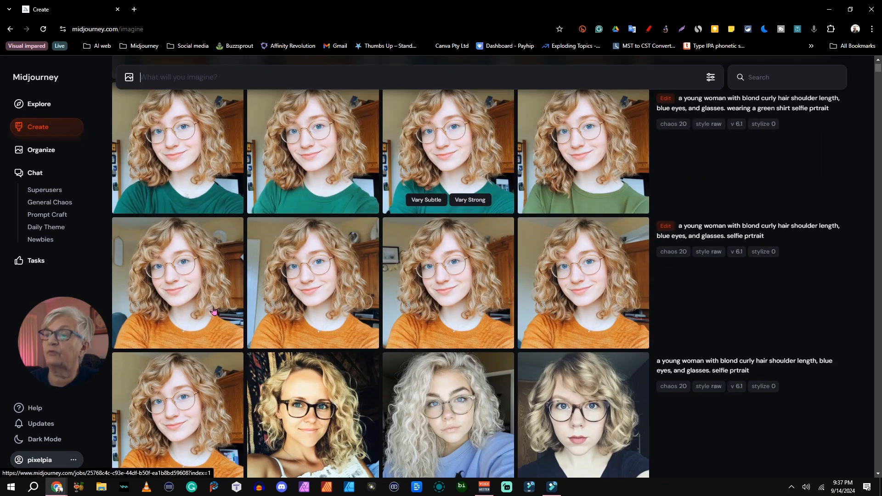
pyautogui.scroll(2, 452, 264)
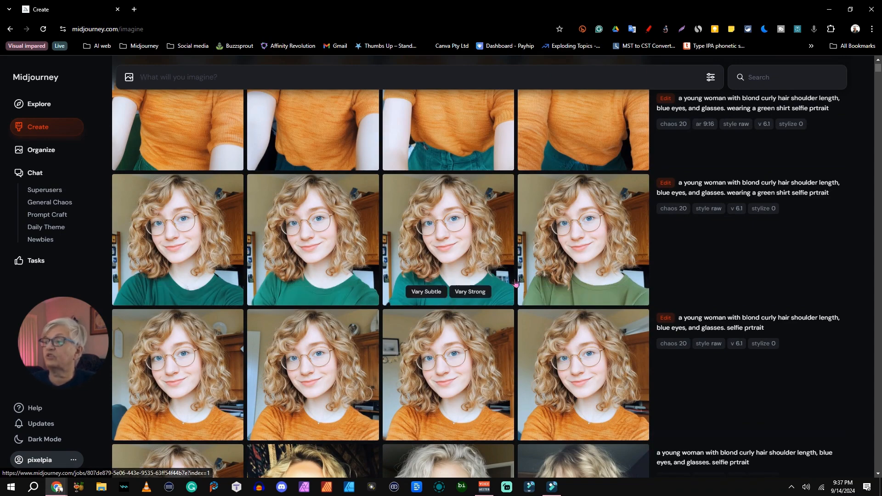
pyautogui.scroll(4, 276, 322)
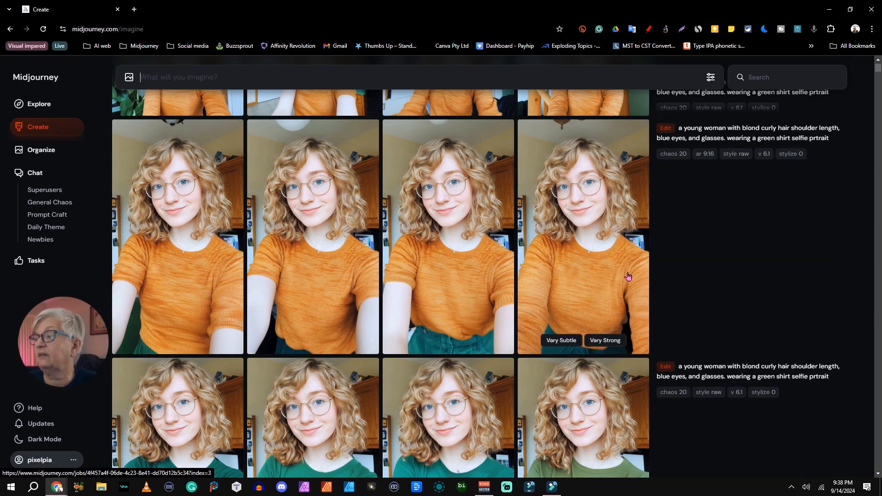
pyautogui.scroll(3, 153, 190)
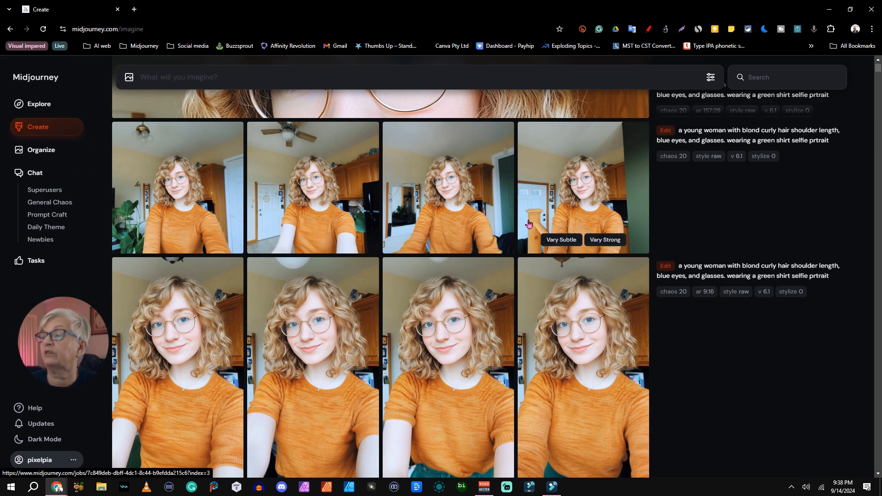
pyautogui.scroll(-8, 732, 237)
pyautogui.scroll(-5, 732, 237)
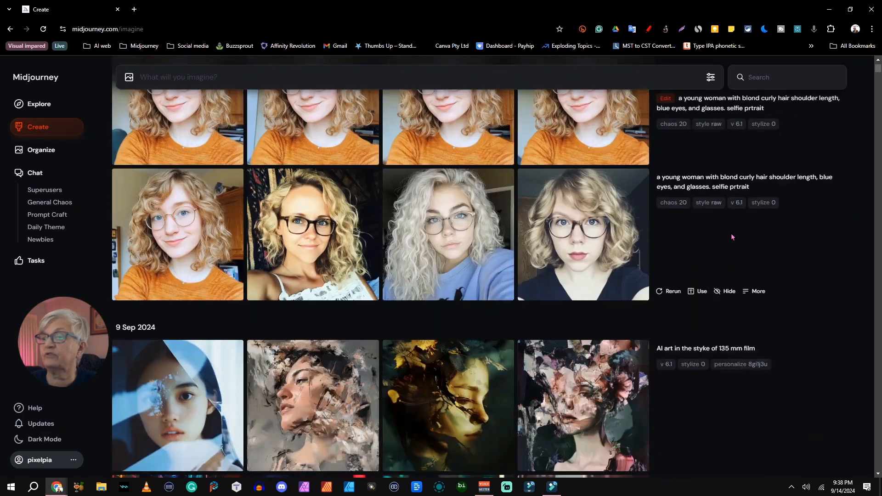
pyautogui.scroll(3, 728, 238)
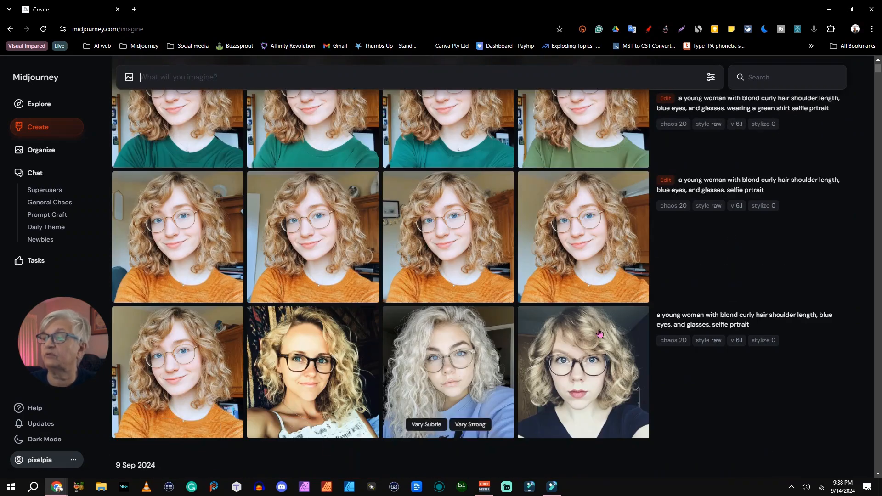
pyautogui.scroll(6, 561, 321)
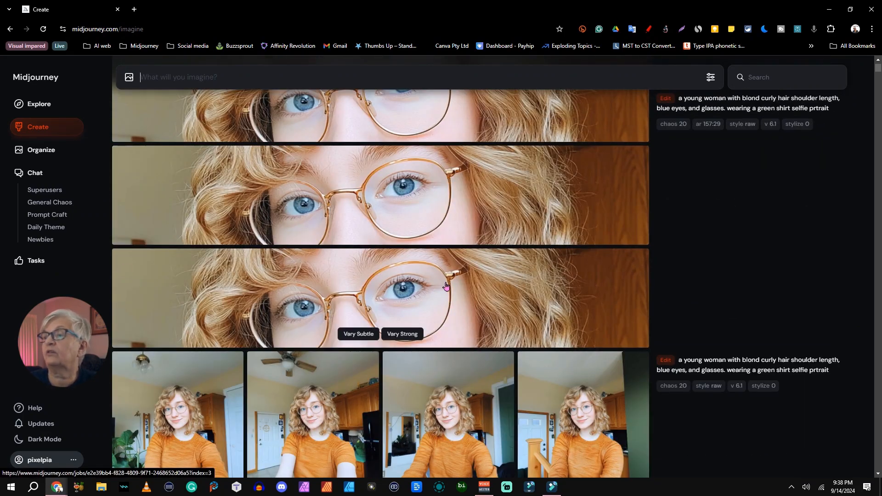
pyautogui.scroll(2, 446, 286)
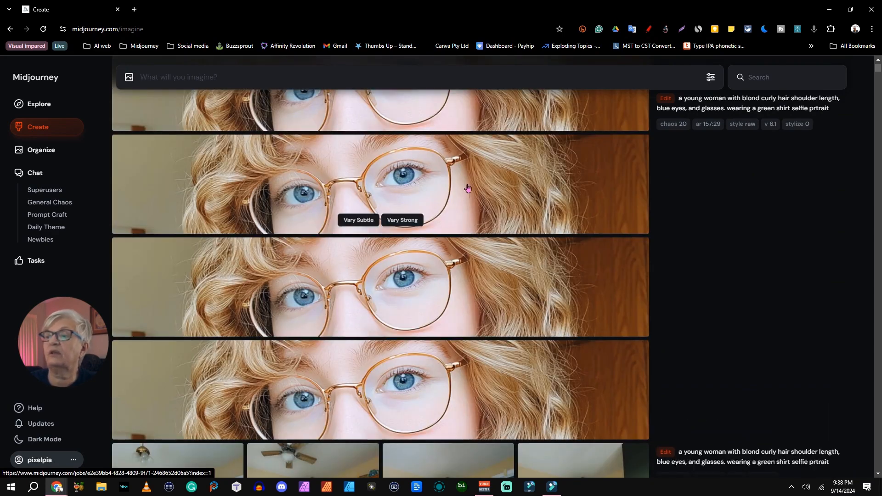
pyautogui.scroll(3, 257, 276)
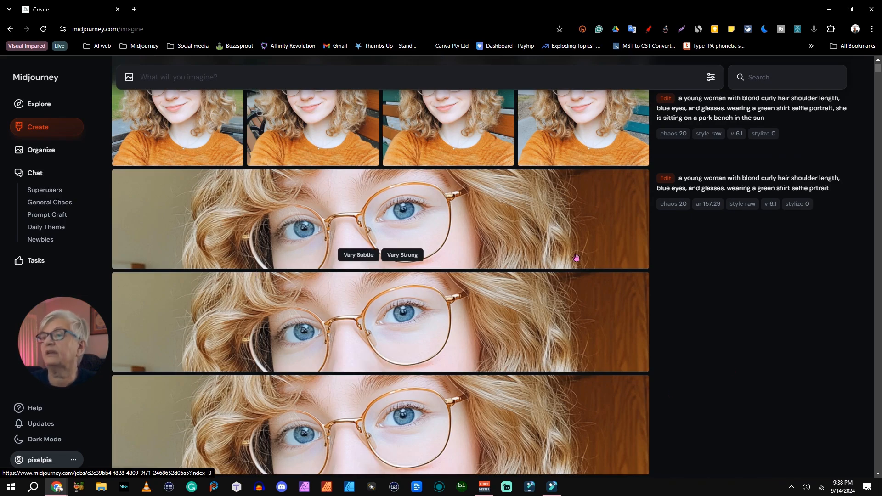
pyautogui.scroll(2, 439, 276)
pyautogui.scroll(-5, 440, 276)
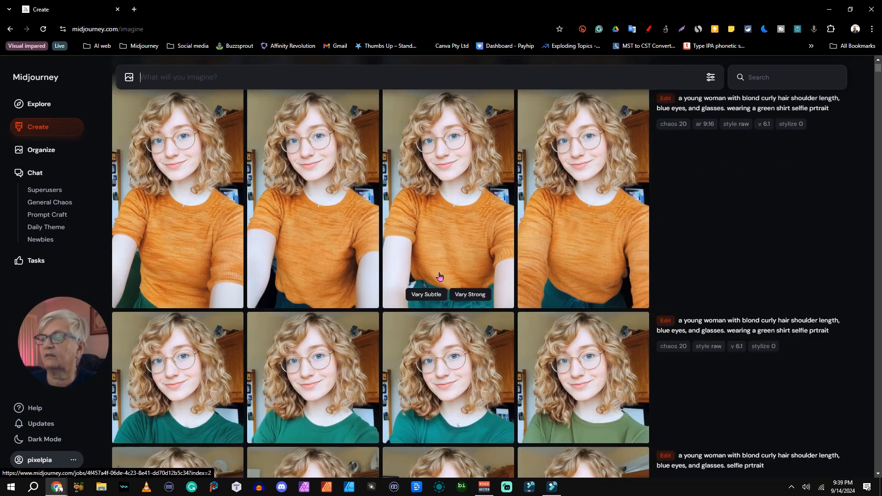
# Reset the original orange-sweater portrait in the editor, crop both sides to a narrow vertical frame of about 17:30, and submit it
pyautogui.click(181, 260)
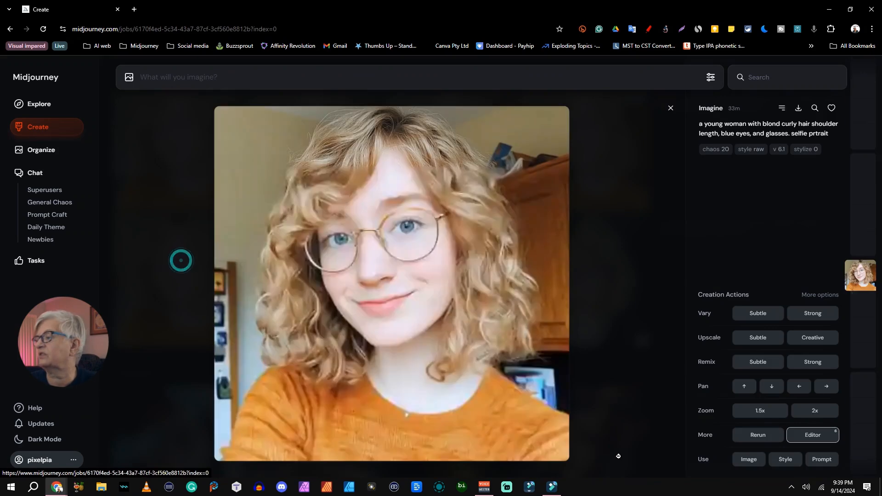
pyautogui.click(811, 435)
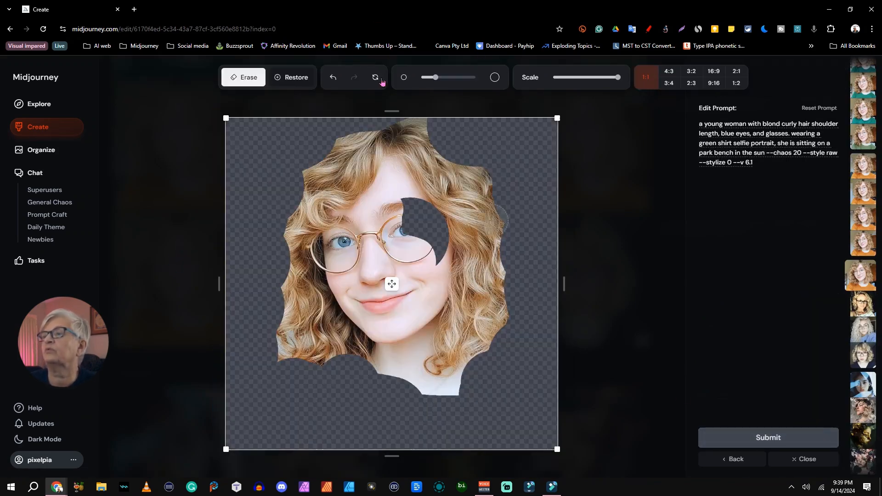
pyautogui.click(376, 77)
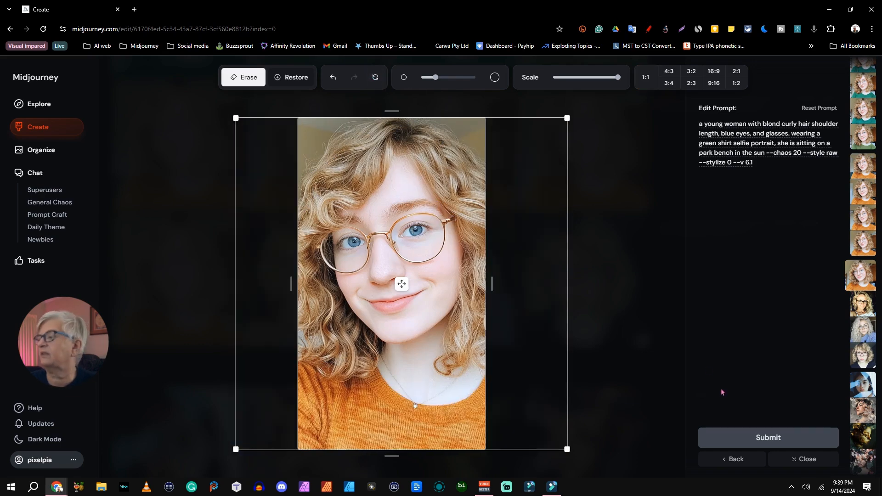
pyautogui.click(778, 436)
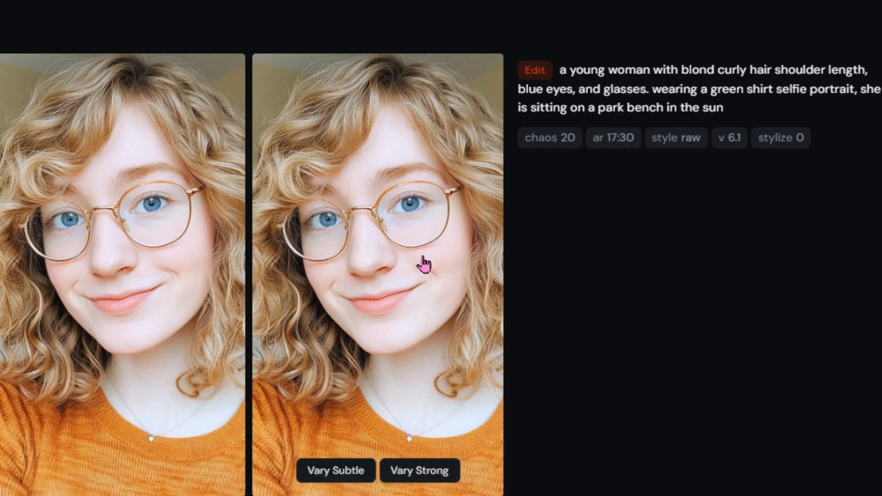
# Examine the aspect ratio parameters of the new vertical crop and compare them with the earlier park bench, wide-crop, reframed and green-shirt results
pyautogui.scroll(-4, 624, 250)
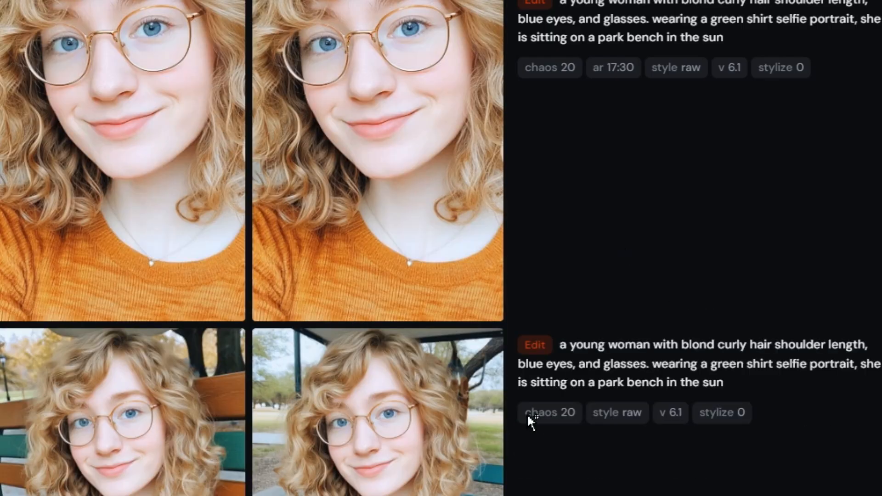
pyautogui.scroll(-8, 624, 214)
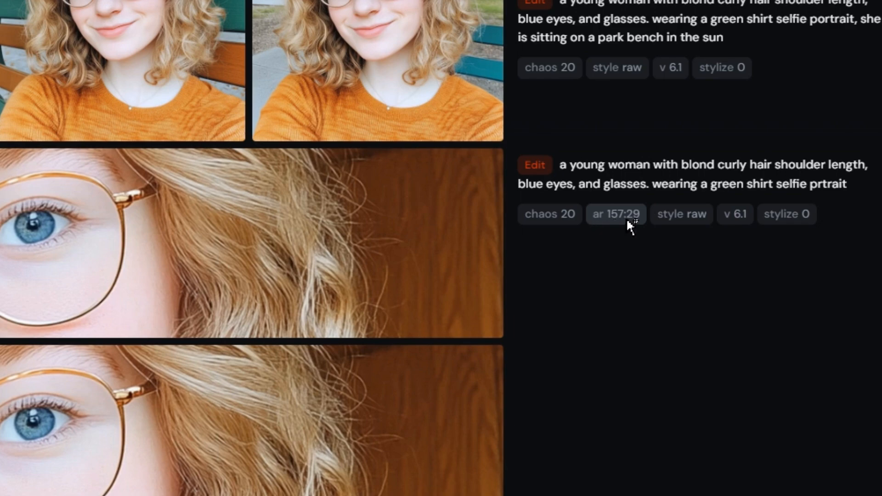
pyautogui.scroll(-4, 596, 263)
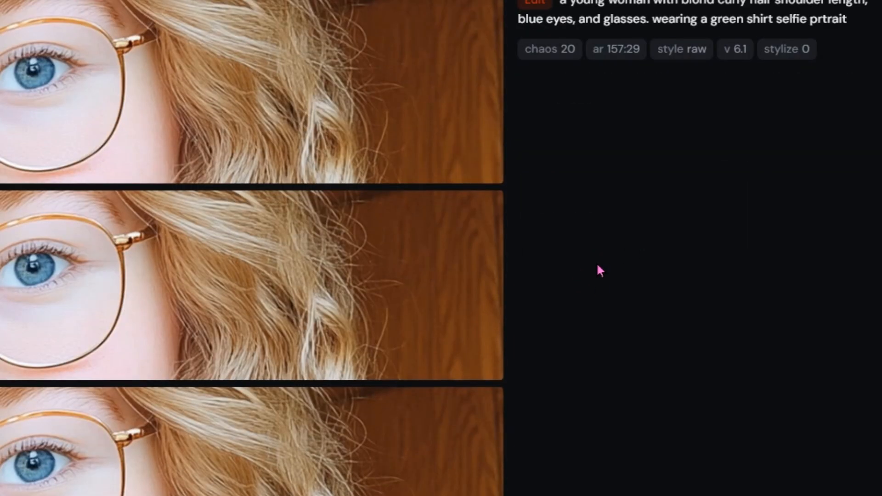
pyautogui.scroll(-4, 597, 271)
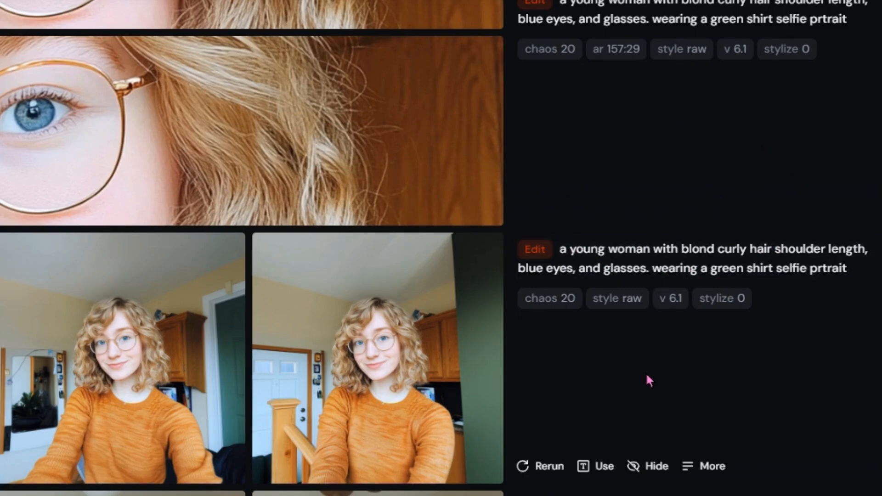
pyautogui.scroll(-5, 395, 344)
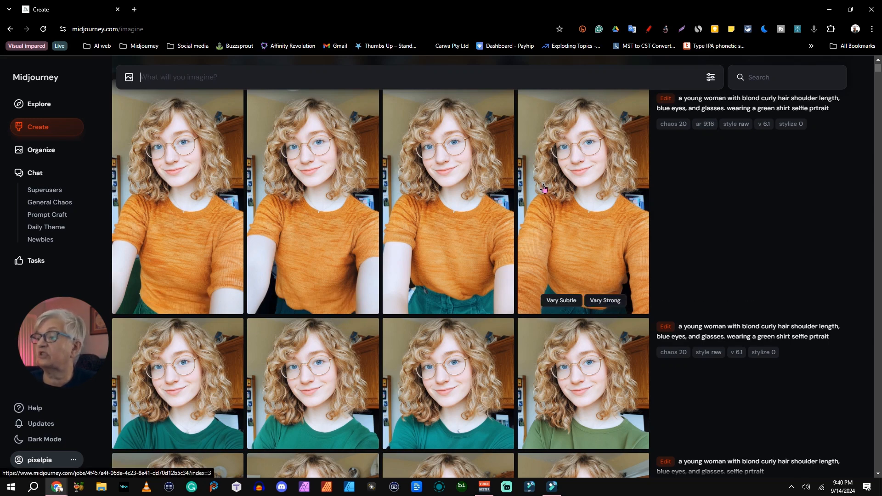
pyautogui.scroll(-5, 693, 190)
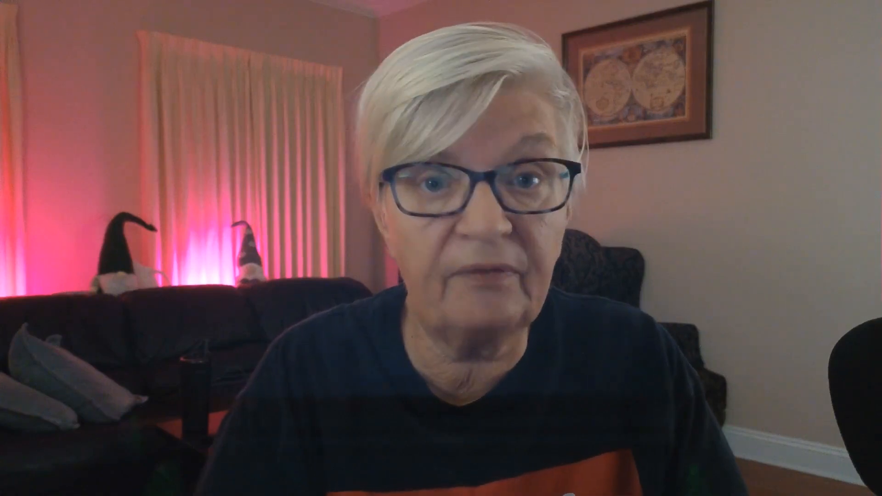